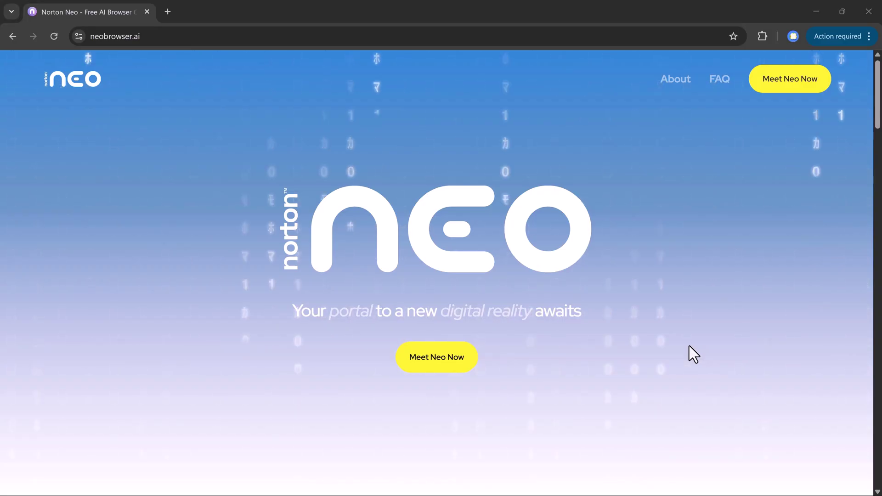
- Browse the Magic Page, then open Snippets with prompts like Summarize this and Pros and Cons
scroll(678, 252, down, 10)
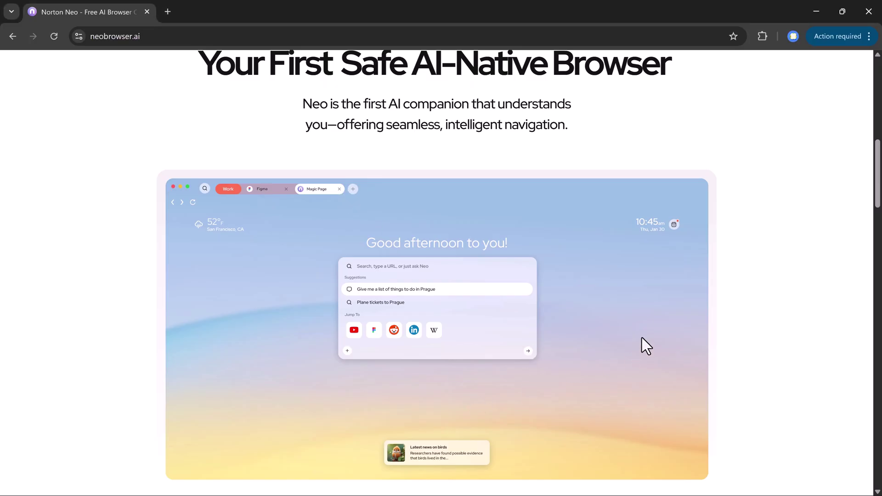
scroll(641, 340, down, 8)
scroll(641, 337, down, 2)
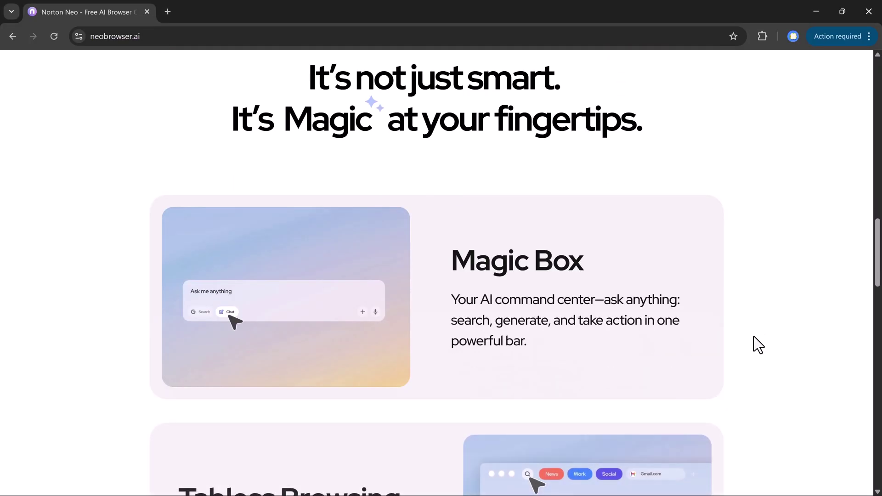
scroll(765, 334, down, 1)
scroll(764, 336, down, 8)
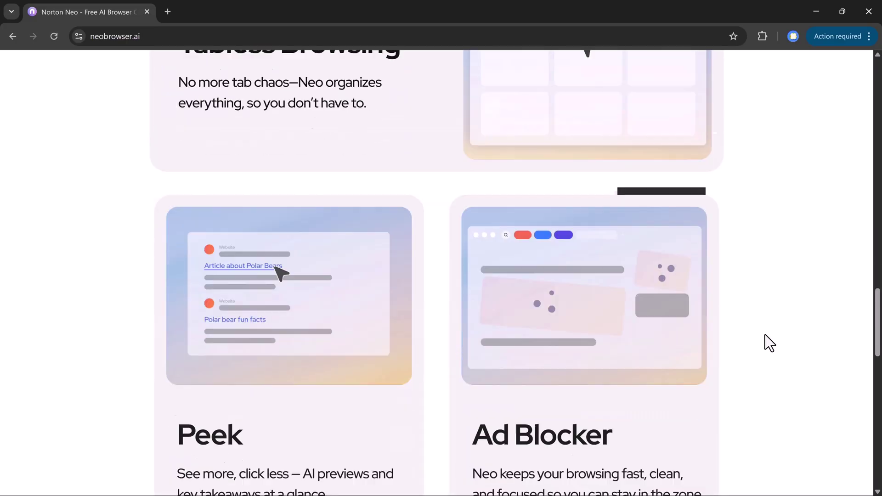
scroll(764, 335, down, 2)
scroll(765, 334, down, 5)
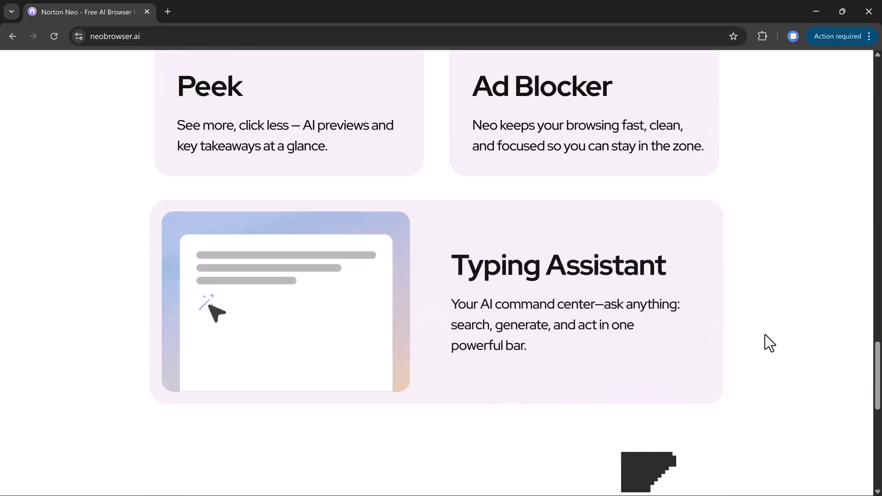
scroll(764, 334, down, 10)
scroll(765, 335, down, 2)
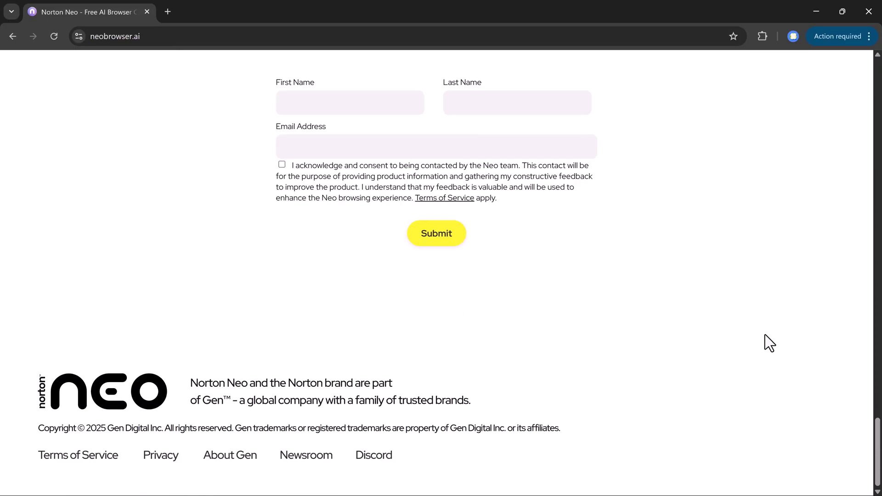
scroll(764, 334, up, 13)
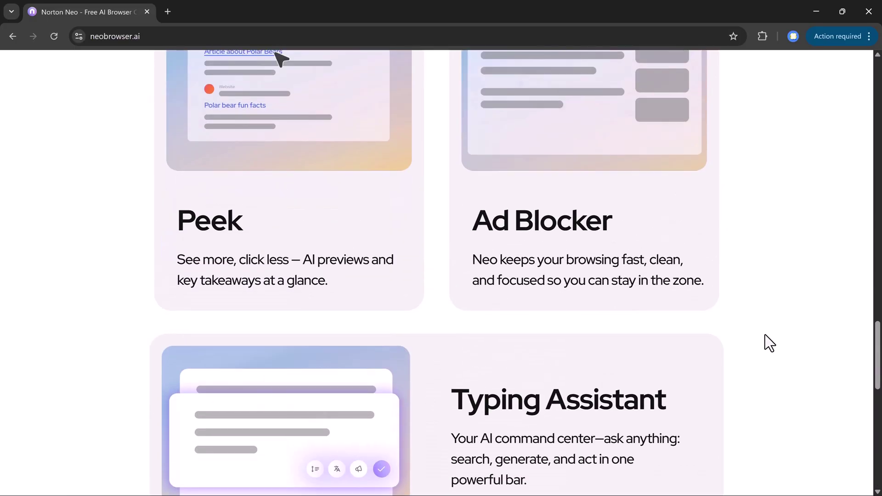
scroll(764, 334, up, 15)
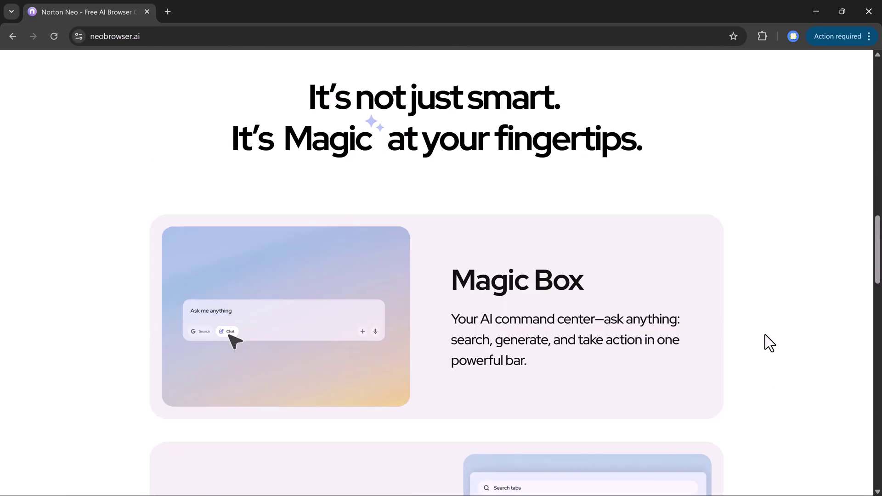
scroll(765, 335, up, 5)
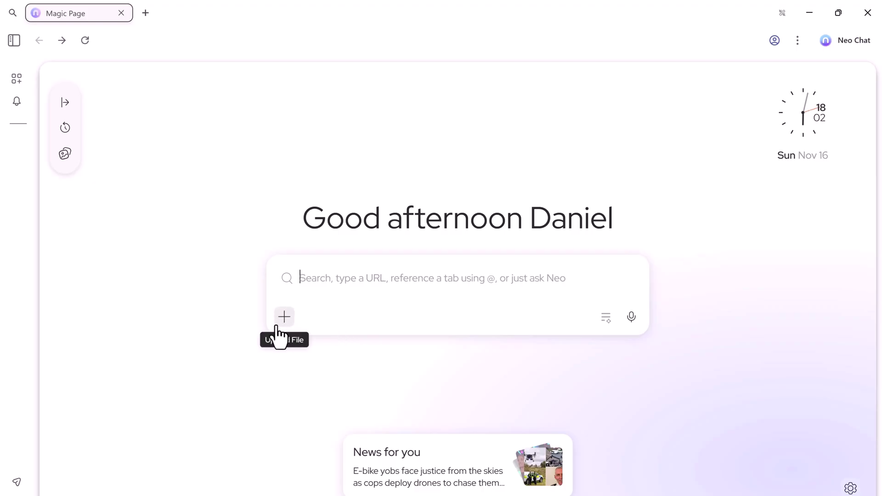
click(607, 318)
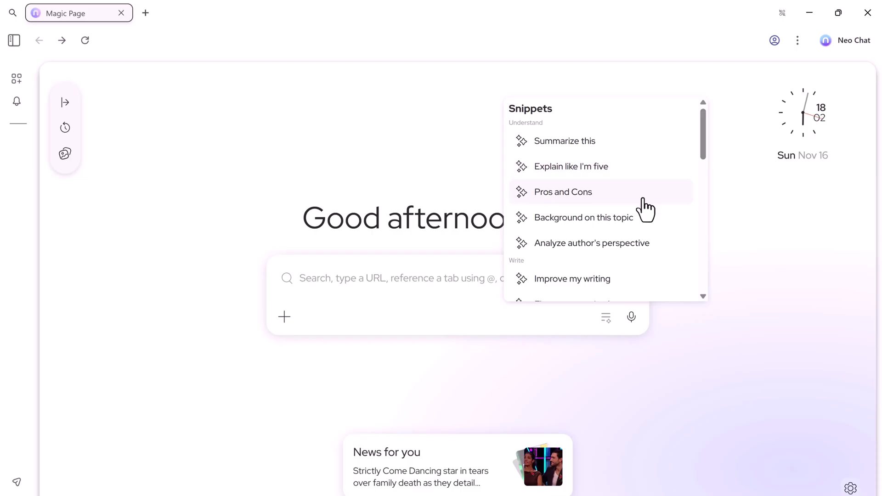
scroll(641, 237, down, 3)
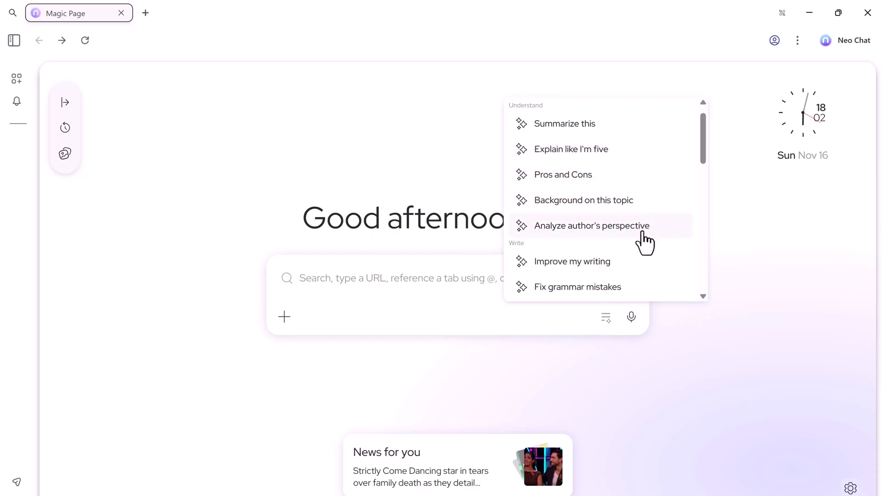
scroll(639, 240, down, 2)
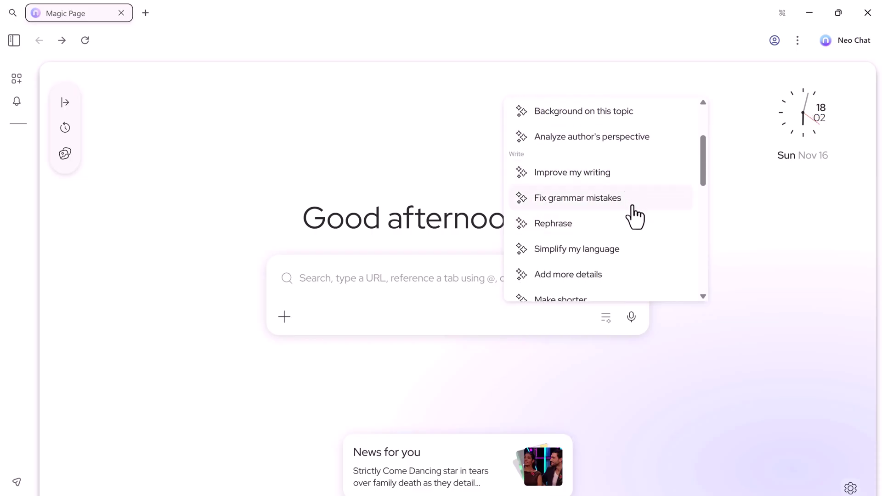
scroll(633, 209, down, 6)
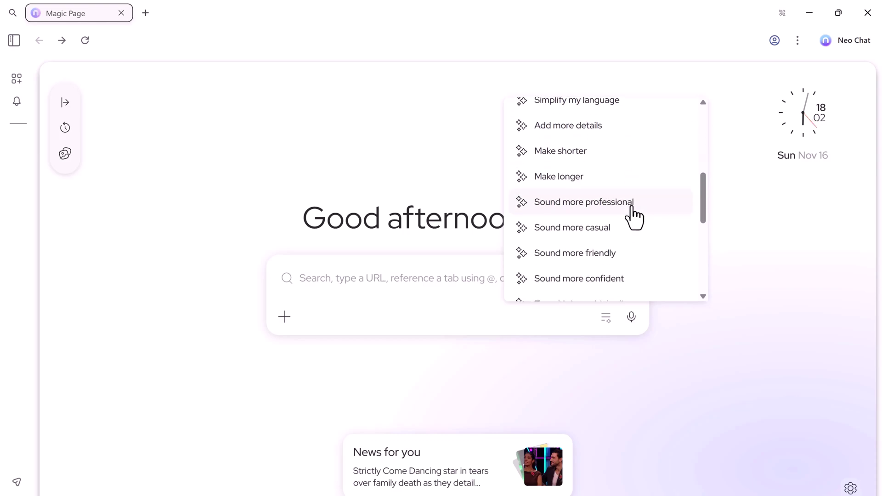
scroll(636, 220, down, 9)
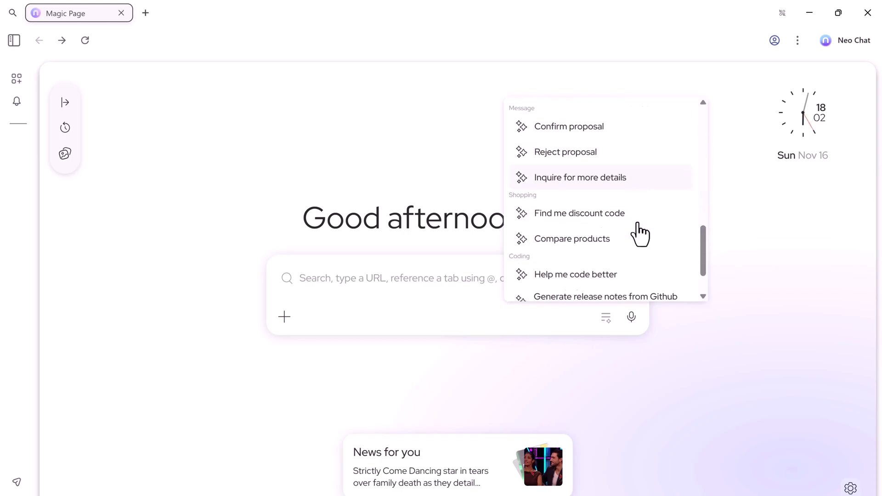
scroll(638, 229, down, 3)
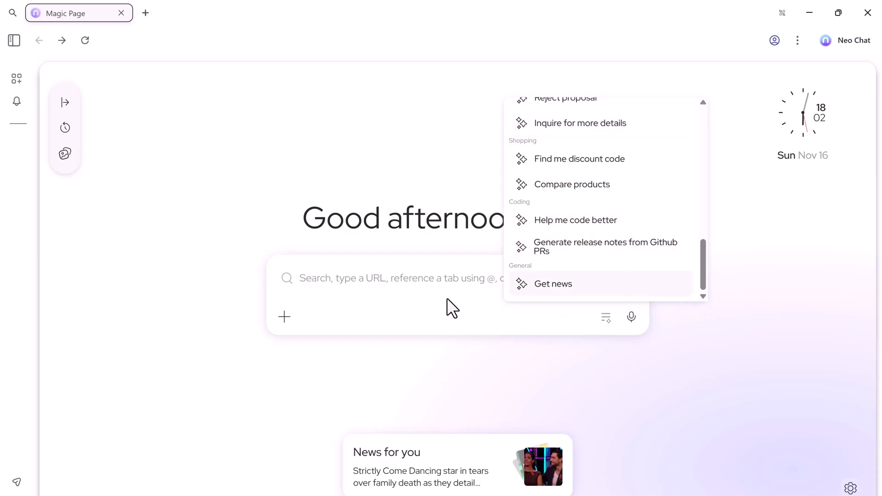
- Dismiss the Snippets list and close Customize Widgets without changing the clock and news widgets
click(429, 282)
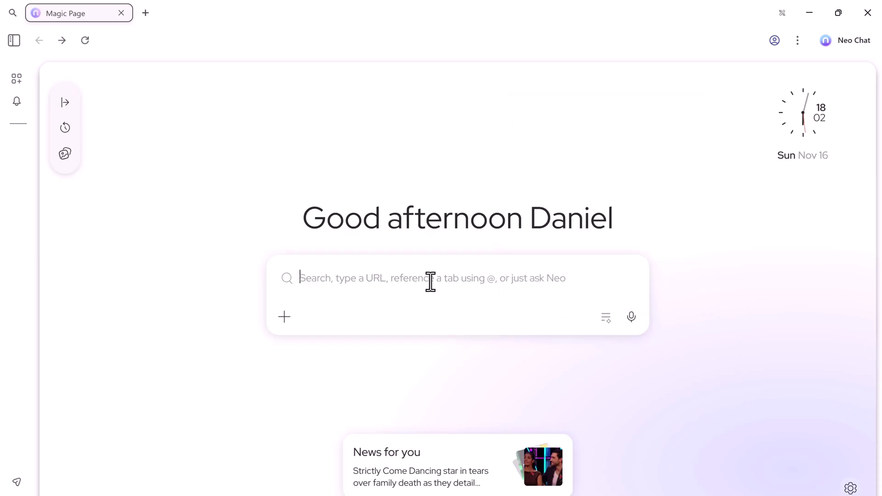
click(851, 488)
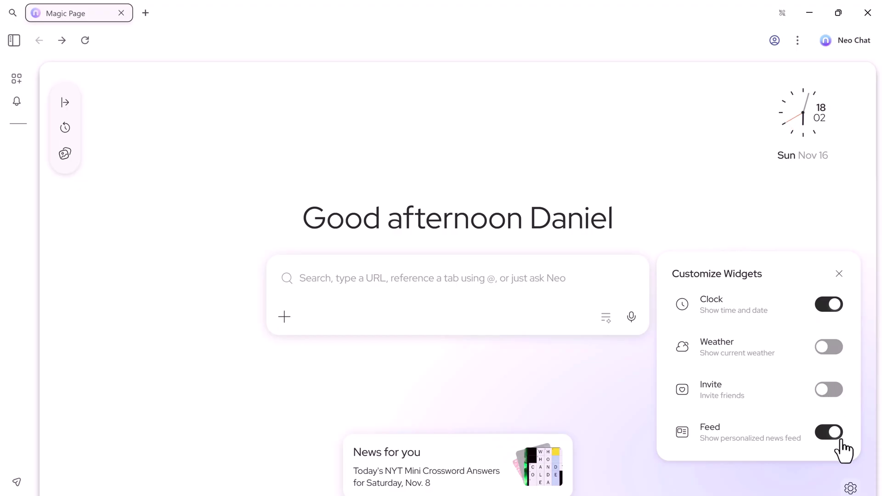
click(850, 488)
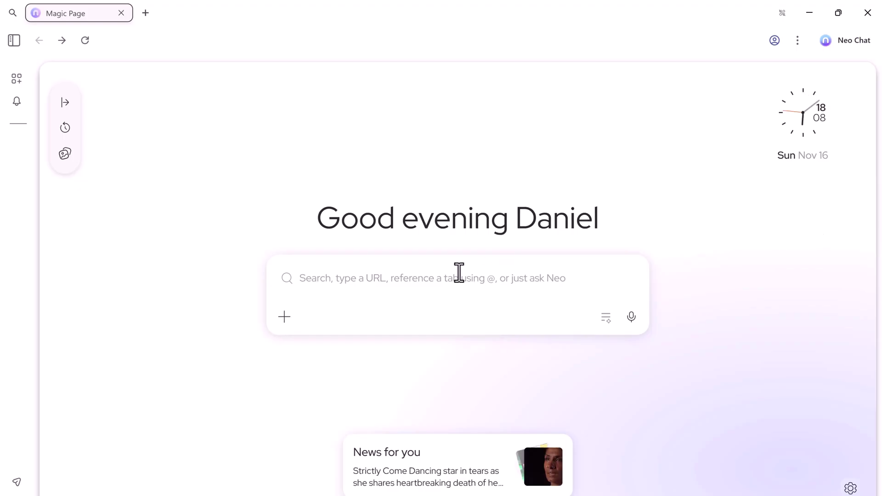
- Ask Neo 'How to make a pizza' and read through its Homemade Pizza Recipe Guide answer
text(How to make a)
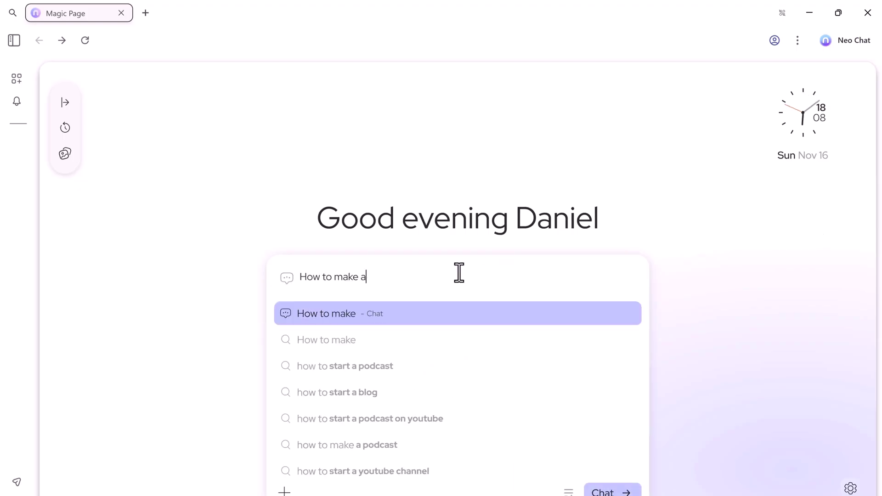
text( pizza)
key(Return)
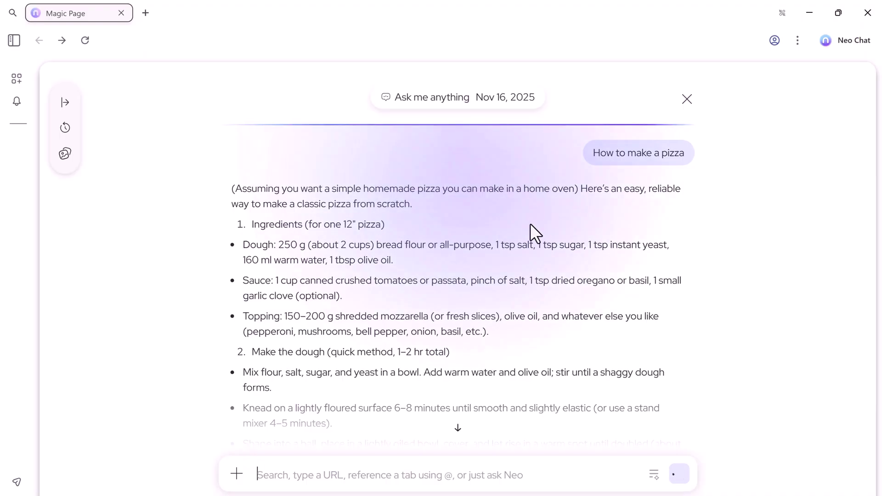
scroll(468, 225, down, 4)
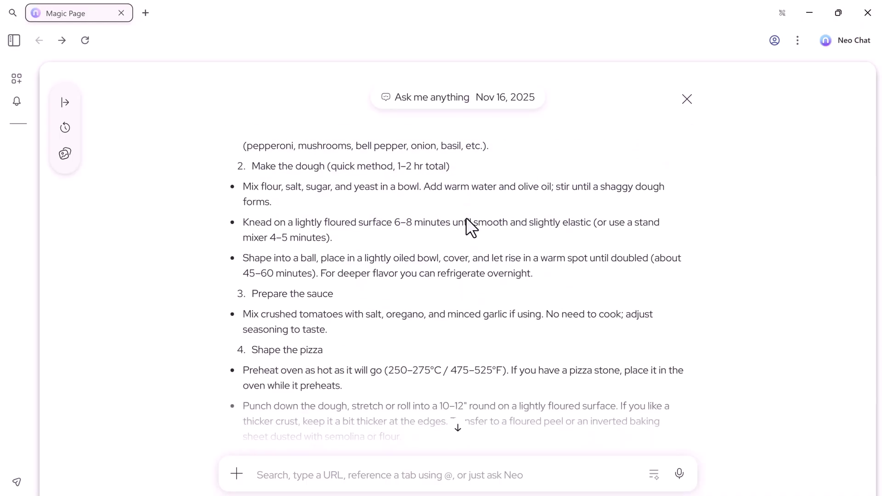
scroll(466, 216, down, 3)
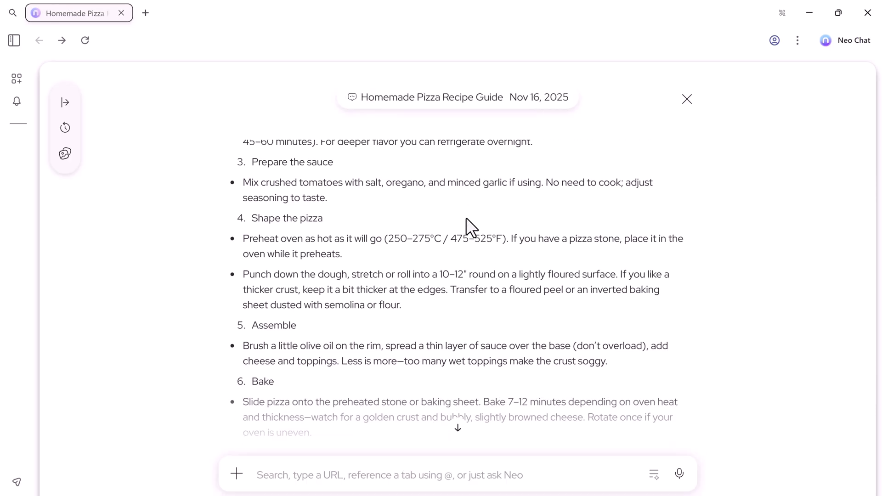
scroll(465, 217, down, 4)
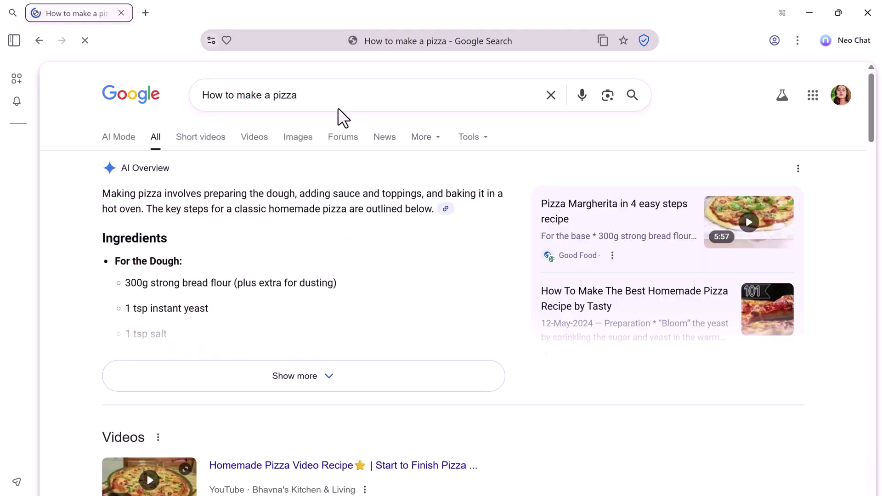
scroll(460, 156, down, 6)
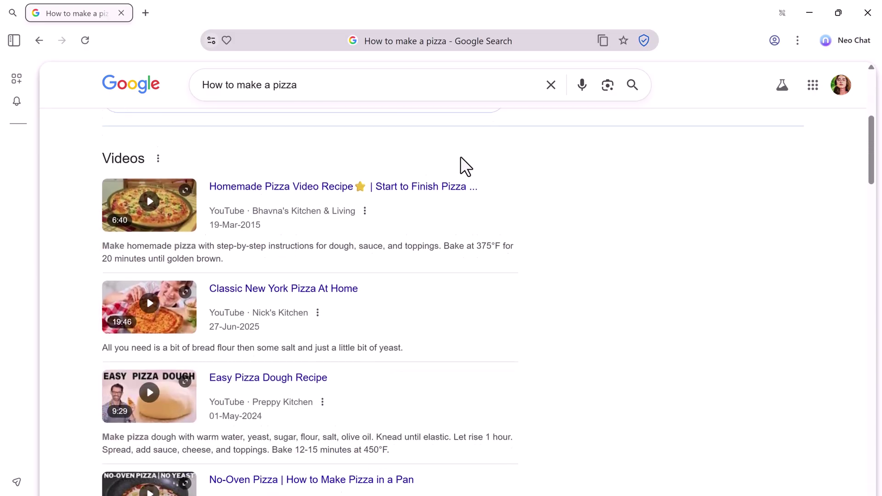
scroll(460, 159, down, 13)
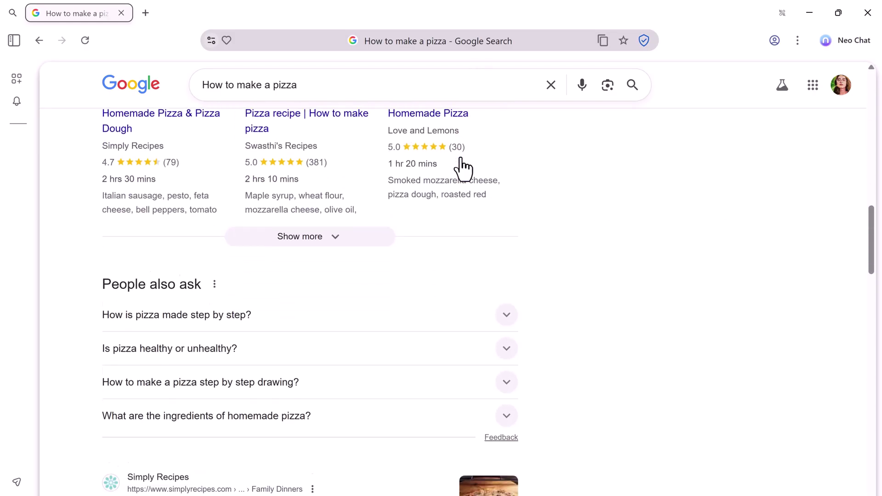
scroll(461, 165, down, 7)
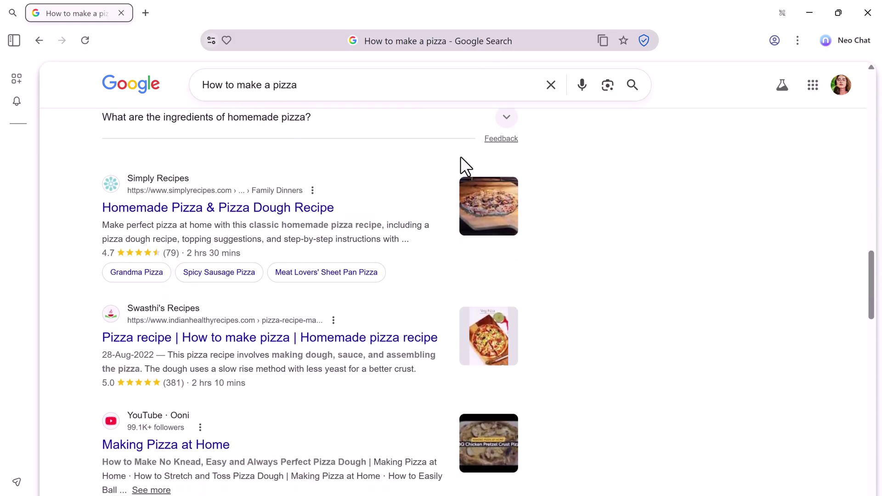
scroll(349, 207, down, 1)
mouse_move(313, 156)
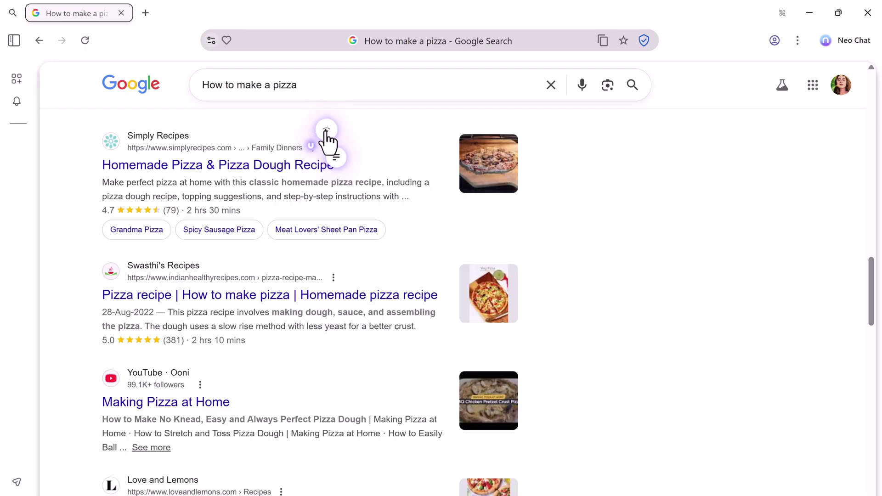
- Preview the indianhealthyrecipes.com pizza recipe, open it in its own tab, and return to Google results
click(326, 132)
scroll(571, 200, down, 7)
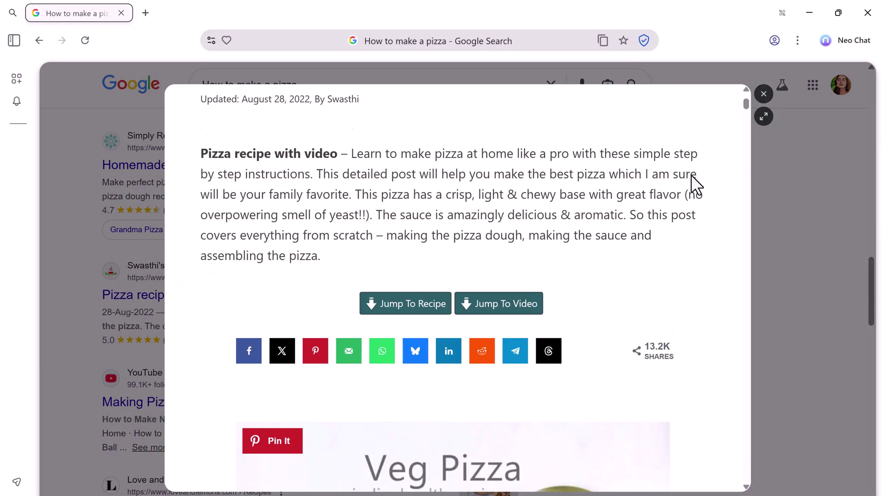
click(764, 117)
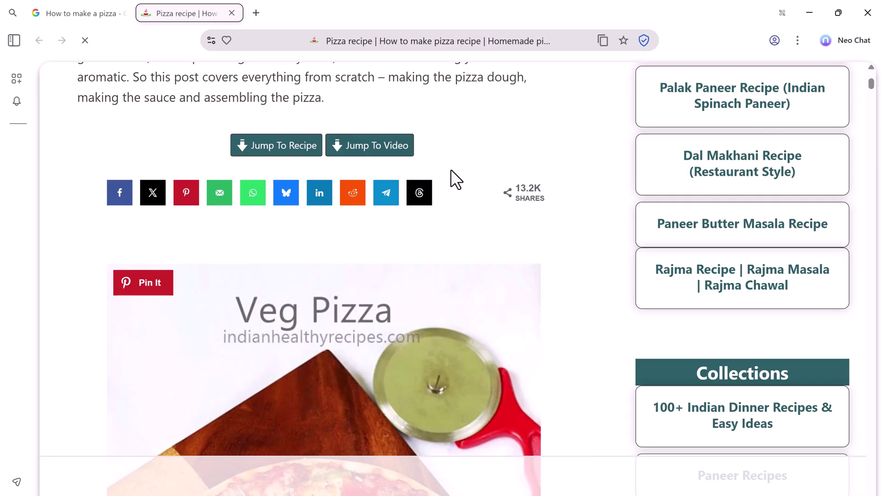
click(99, 14)
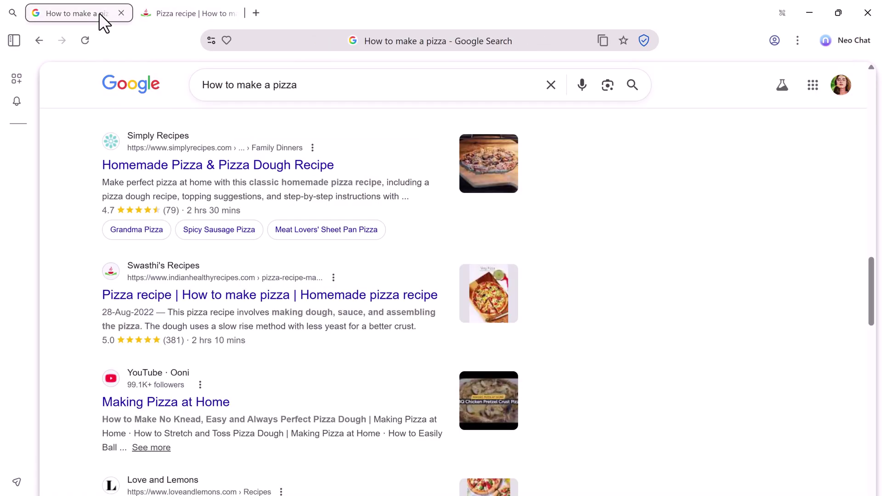
- Summarize the Love and Lemons Homemade Pizza Recipe result in Neo Chat from the search results
click(359, 291)
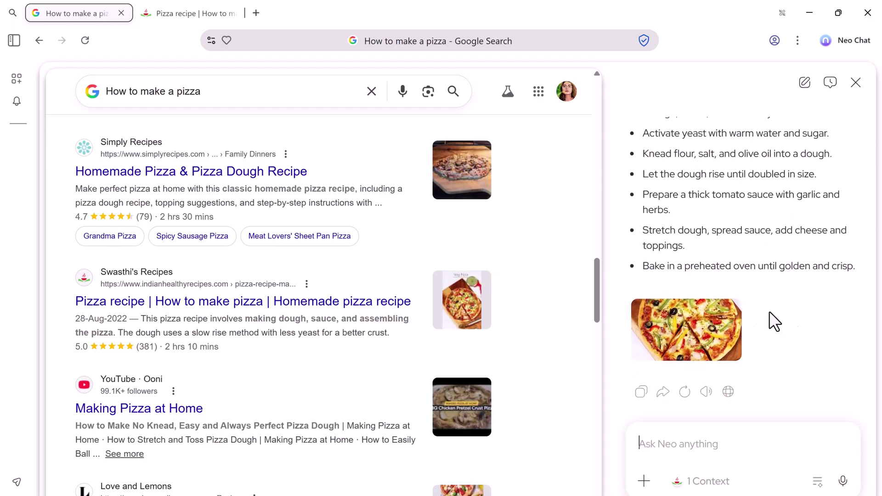
scroll(769, 310, up, 3)
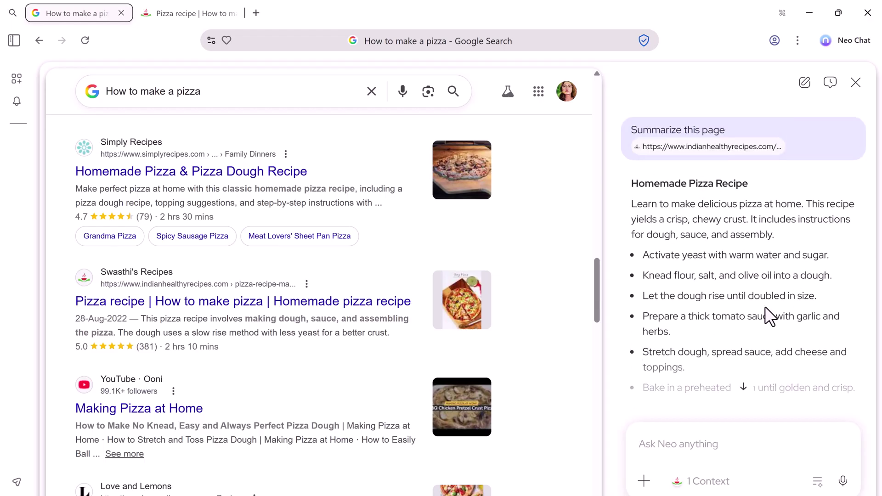
scroll(276, 321, down, 5)
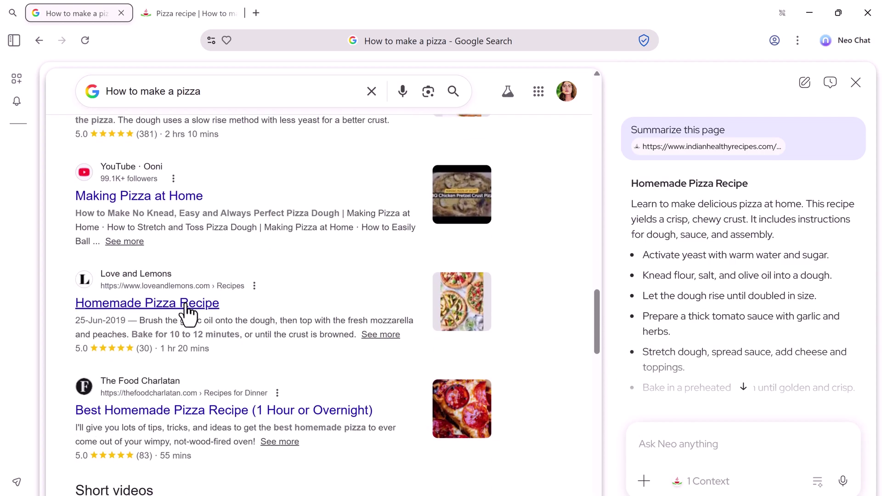
mouse_move(197, 314)
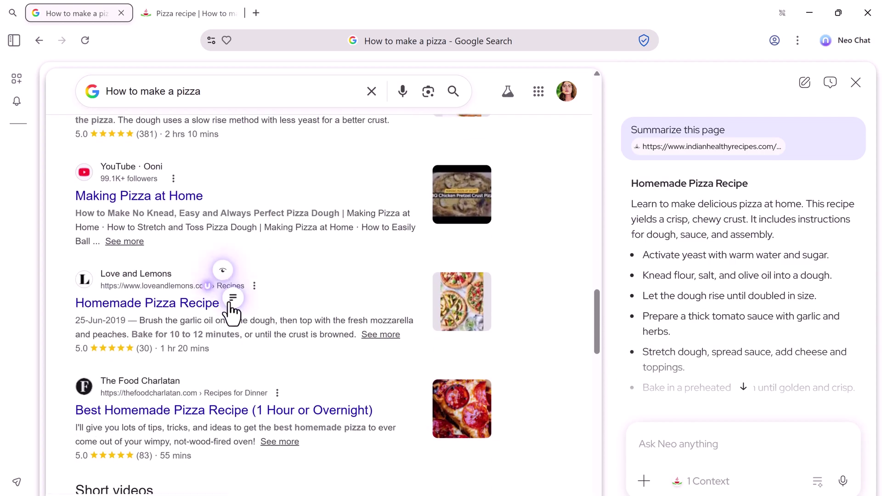
click(230, 305)
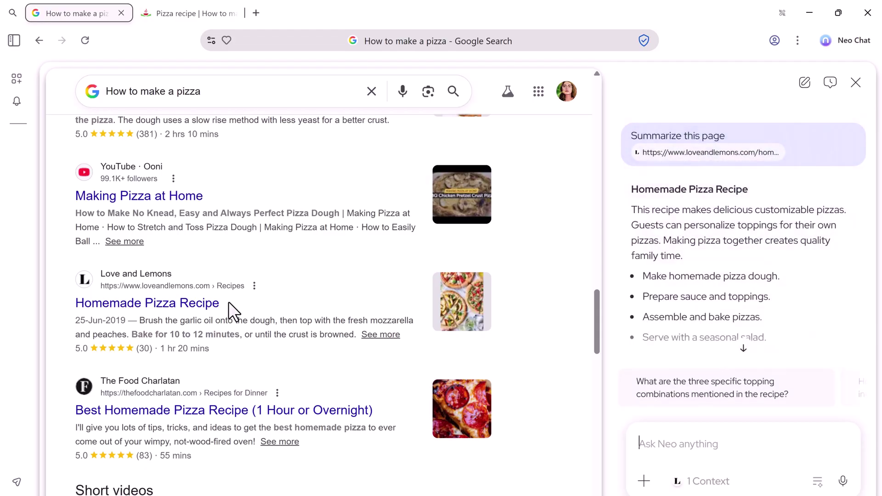
scroll(783, 204, down, 1)
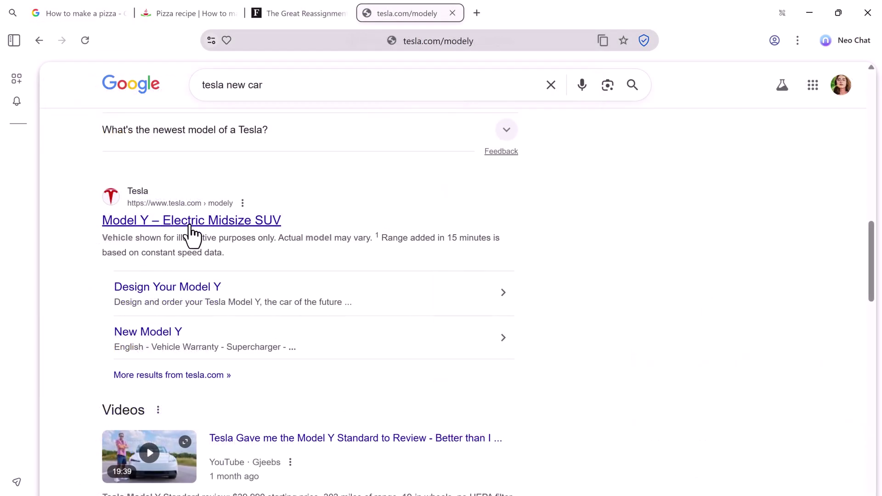
- Open Neo Chat beside the Tesla Model Y page and ask 'What is the range of this Tesla Model Y'
scroll(706, 369, down, 5)
scroll(705, 367, down, 10)
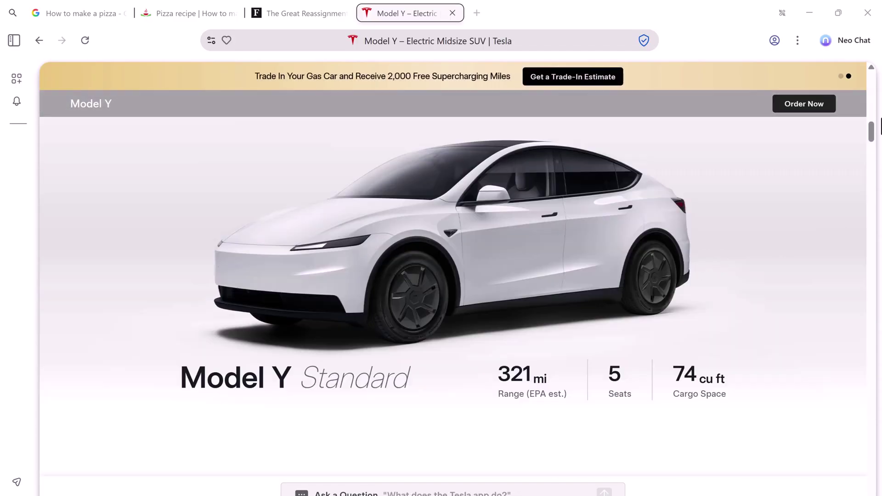
click(848, 37)
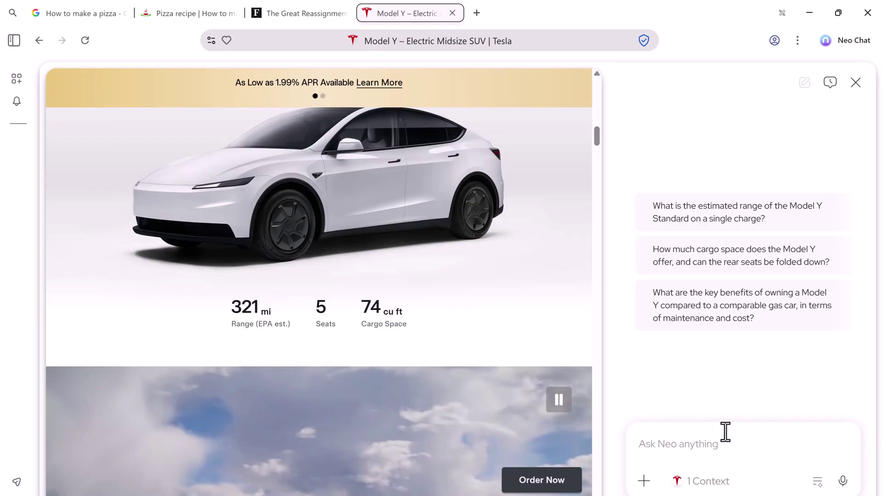
click(694, 442)
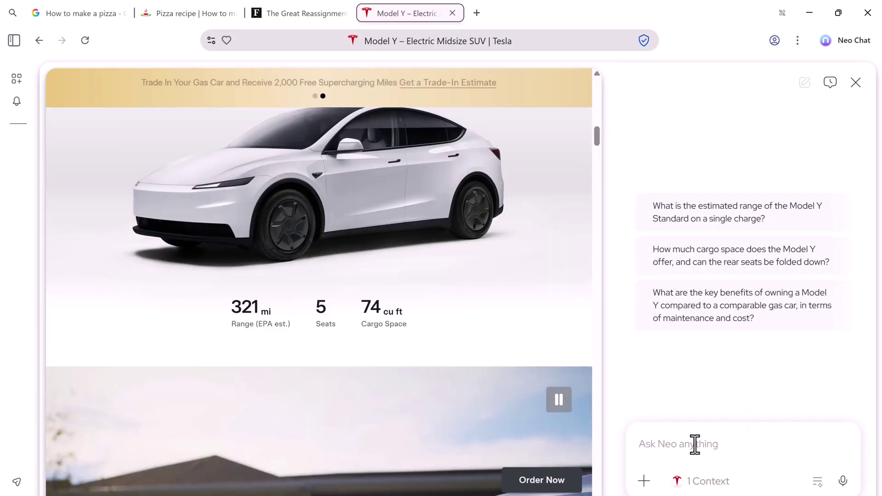
text(What is the range of this Tesla Model Y)
key(Return)
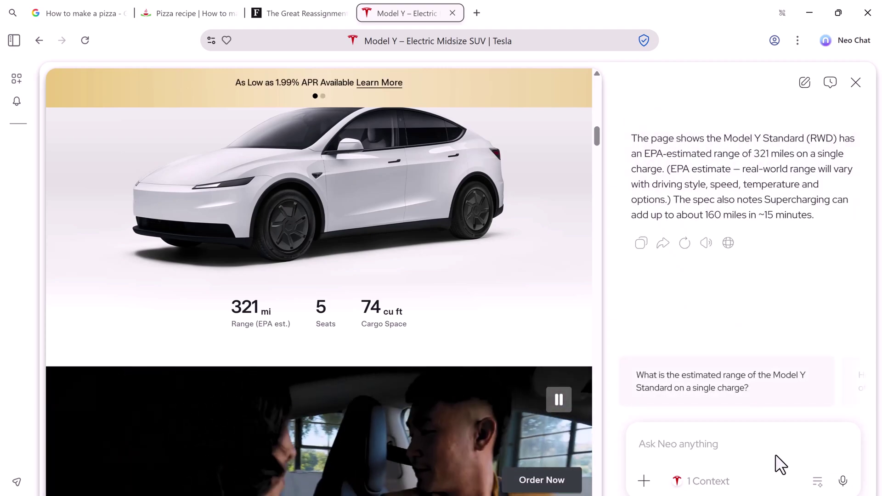
- Ask Neo Chat the Model Y's top speed and trunk space, answered as 74 cubic feet
text(What is the top speed?)
key(Return)
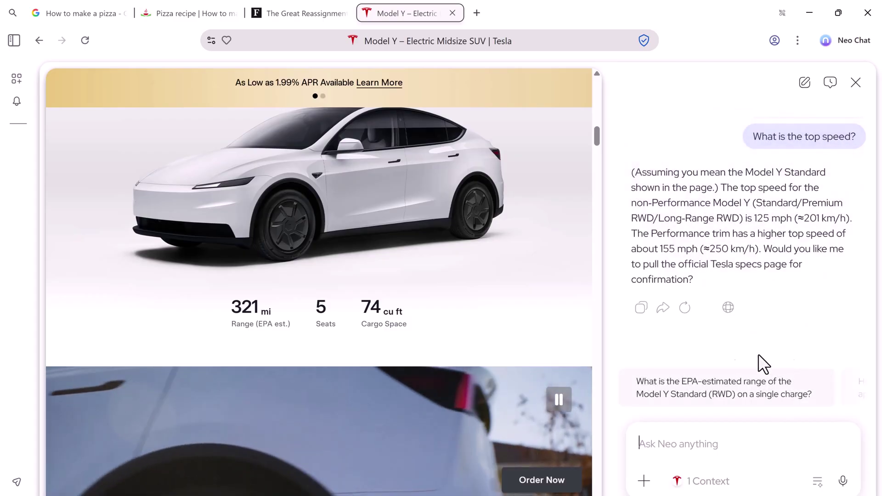
scroll(453, 404, down, 10)
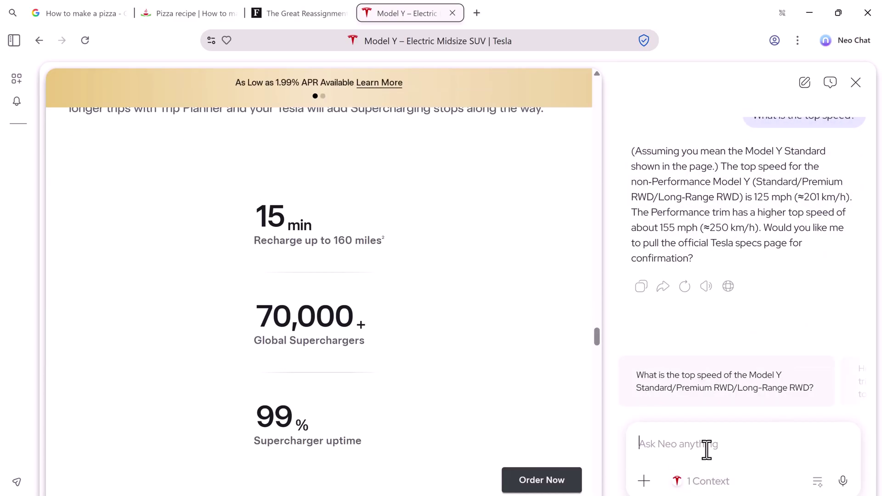
text(Tell me the boot/trunk space of this model.)
key(Return)
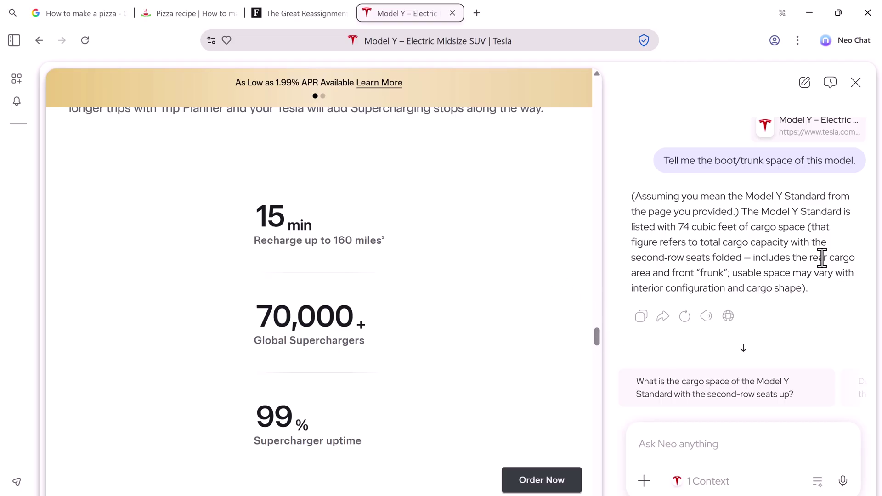
- Open a new tab and go to YouTube for the Pippit AI poster video
click(476, 12)
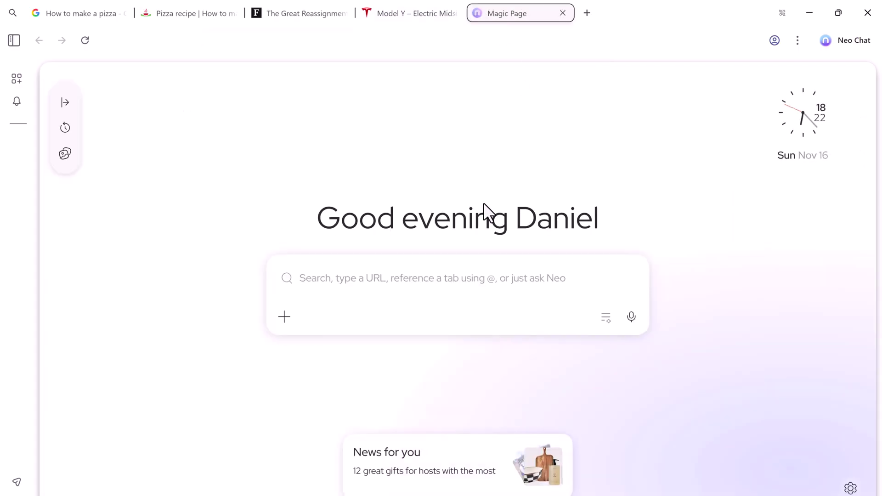
text(youtube.com)
key(Return)
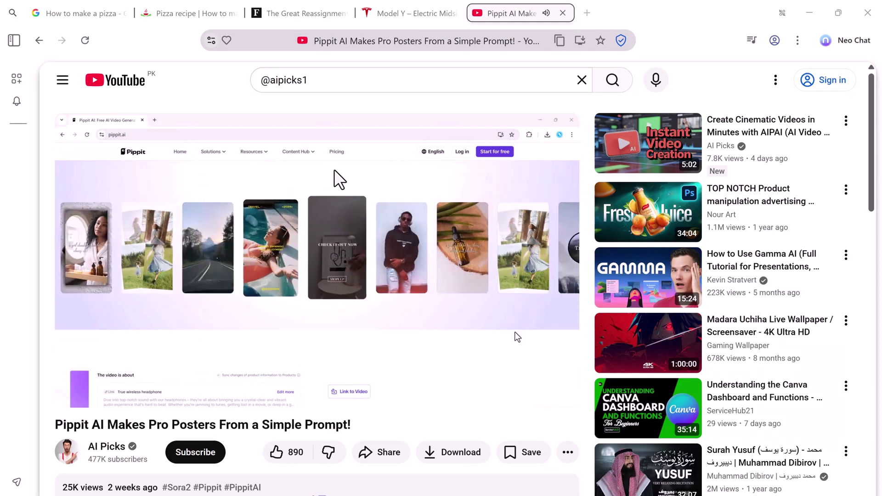
- Ask Neo Chat to 'give me summary of this video' and review the summary
click(845, 40)
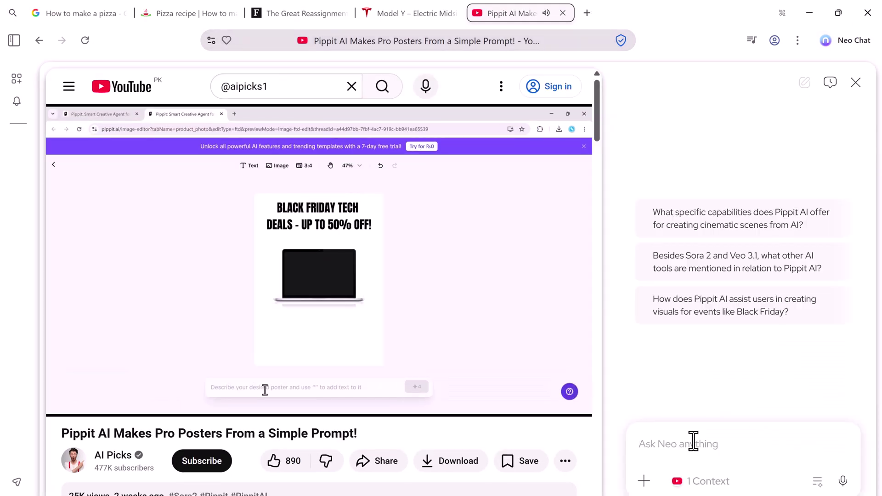
text(give me sum)
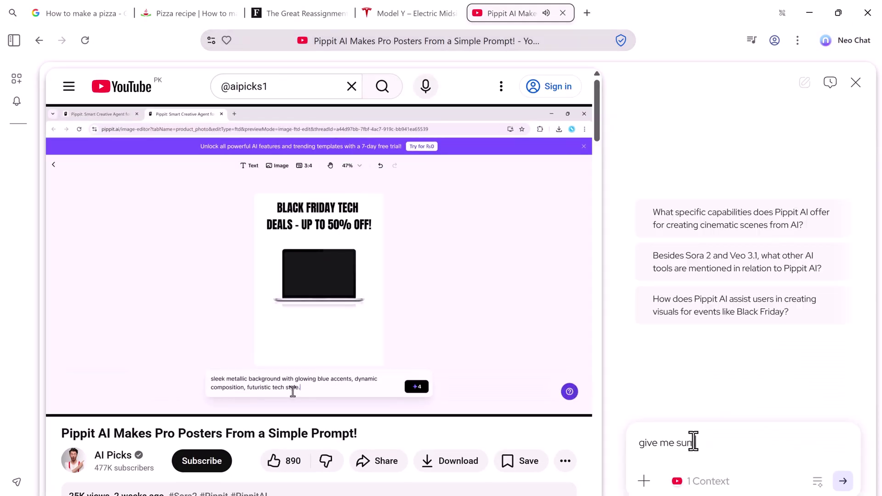
text(mary of this video)
key(Return)
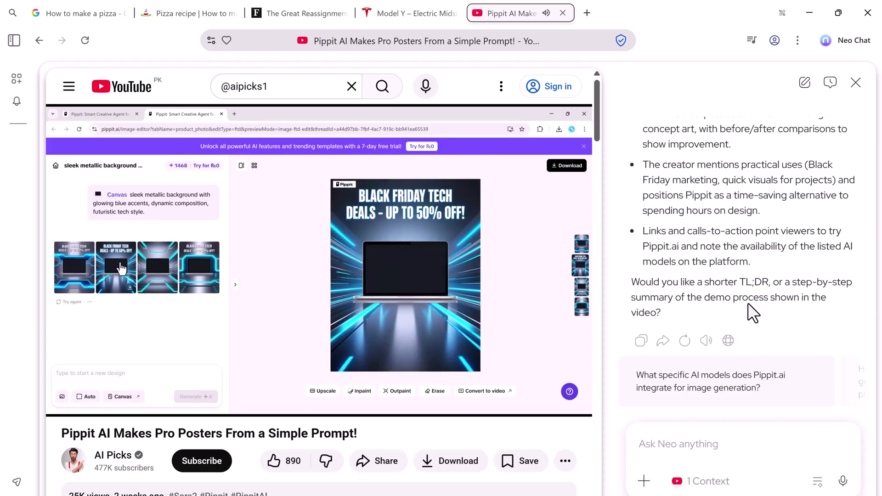
scroll(753, 312, up, 5)
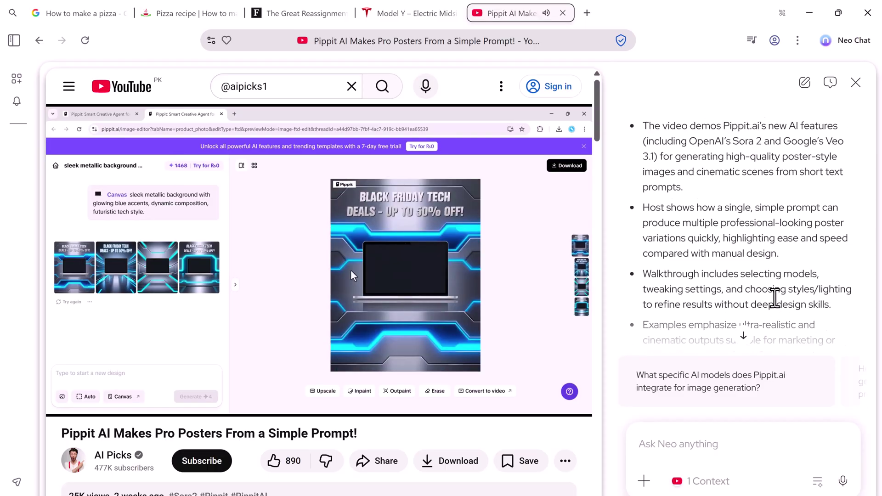
scroll(775, 299, up, 1)
click(587, 13)
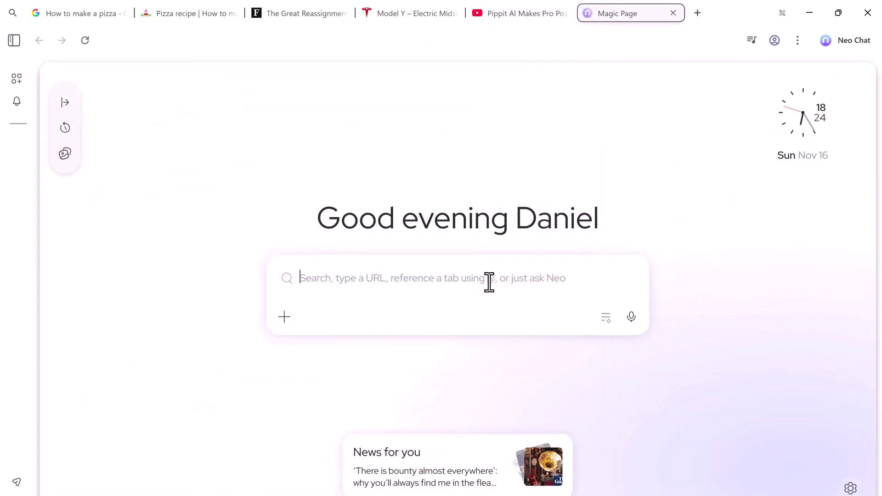
text(comapre)
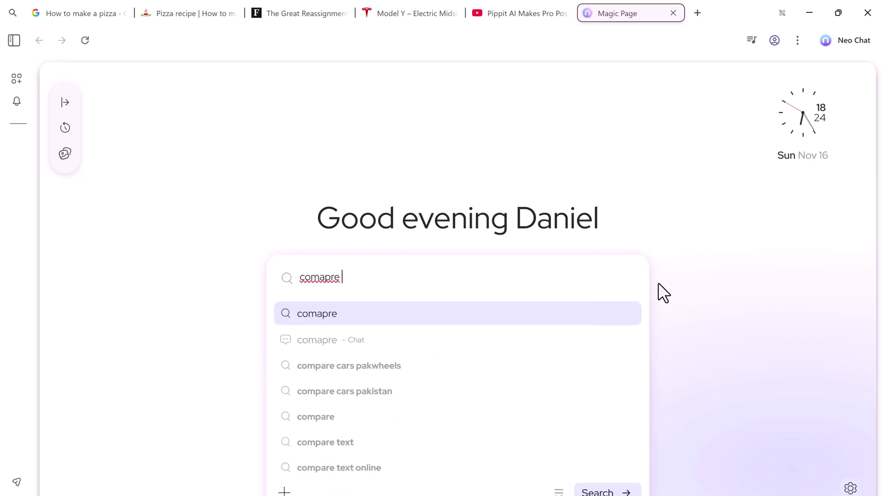
text( @)
click(502, 317)
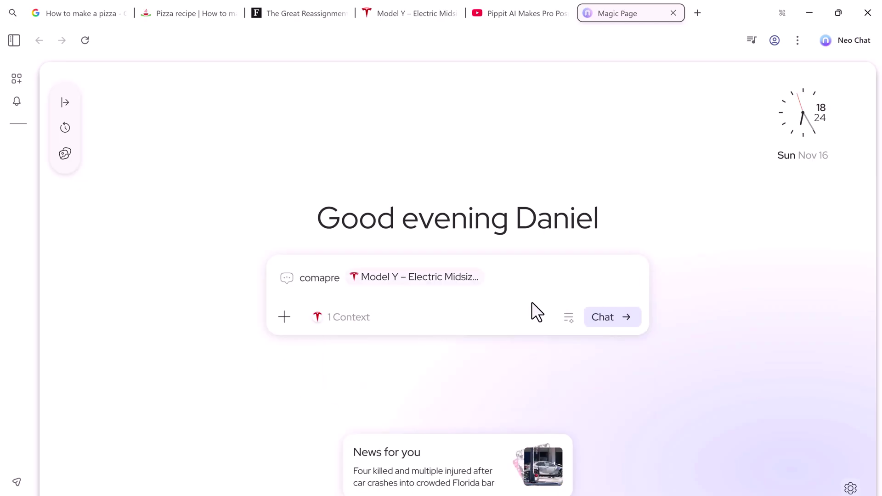
text(with @bmw)
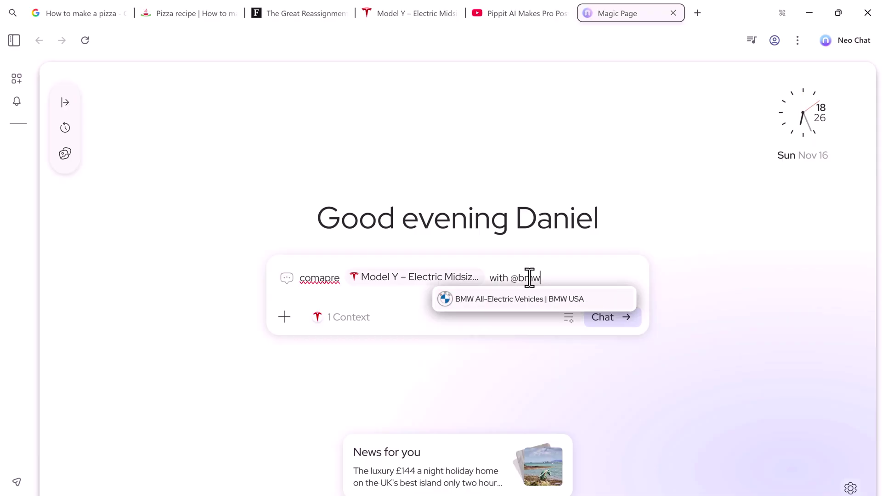
click(543, 303)
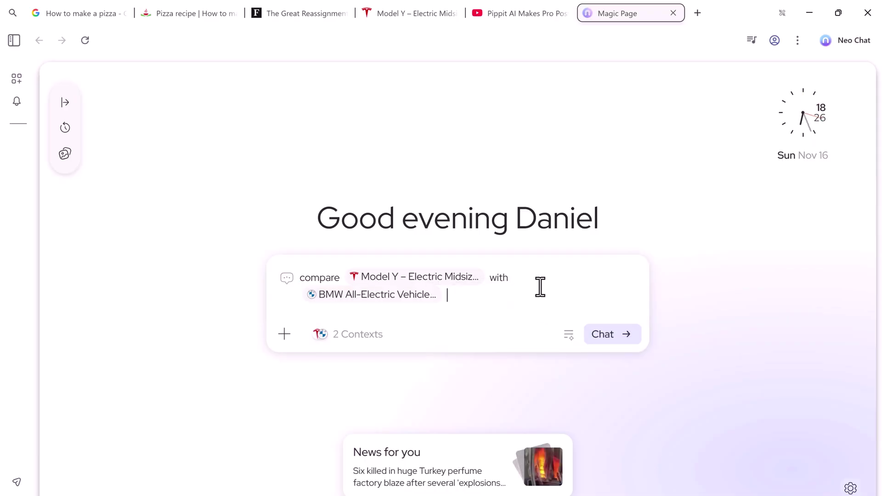
click(616, 340)
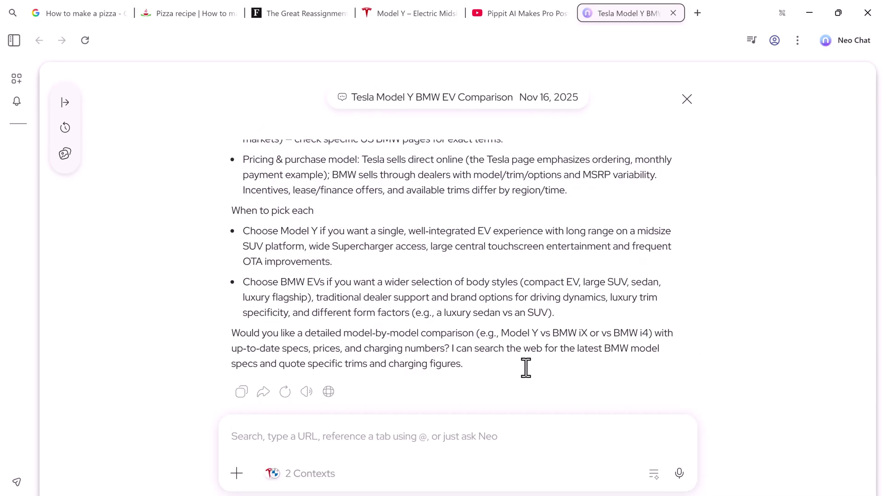
scroll(492, 310, up, 10)
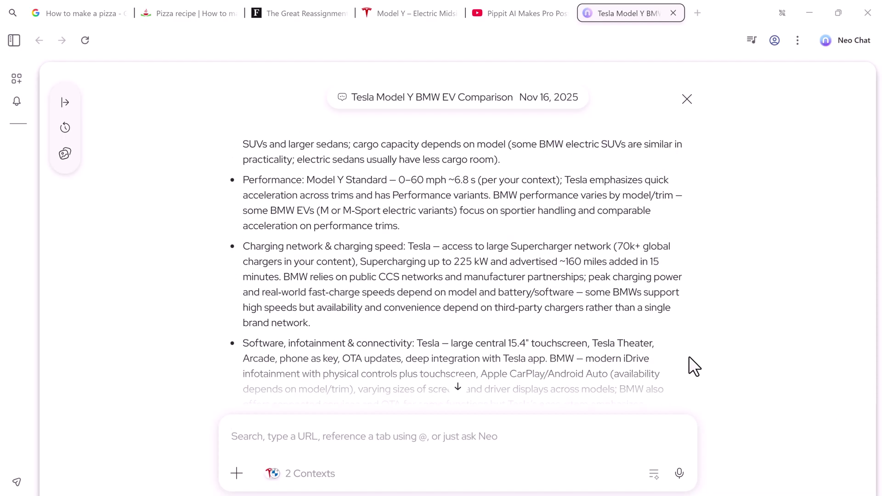
- Smart-group the tabs into Search, Food, Business, Automotive and Entertainment, then open a new tab
click(782, 13)
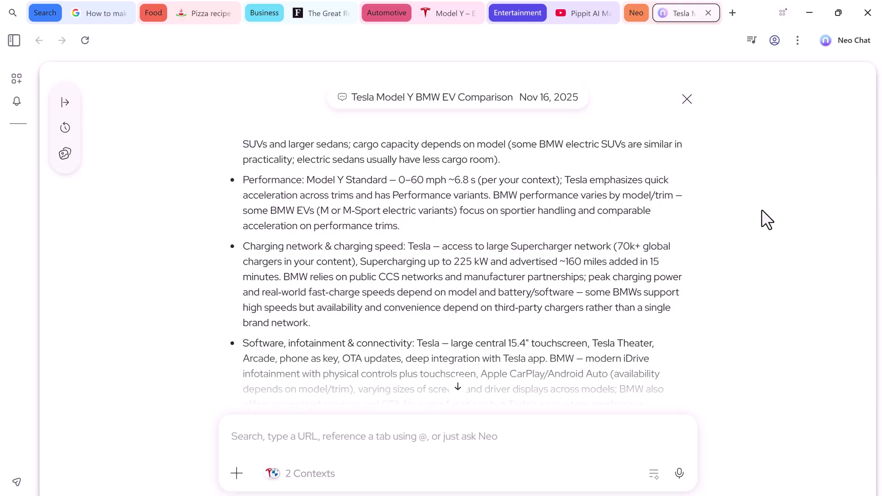
click(732, 13)
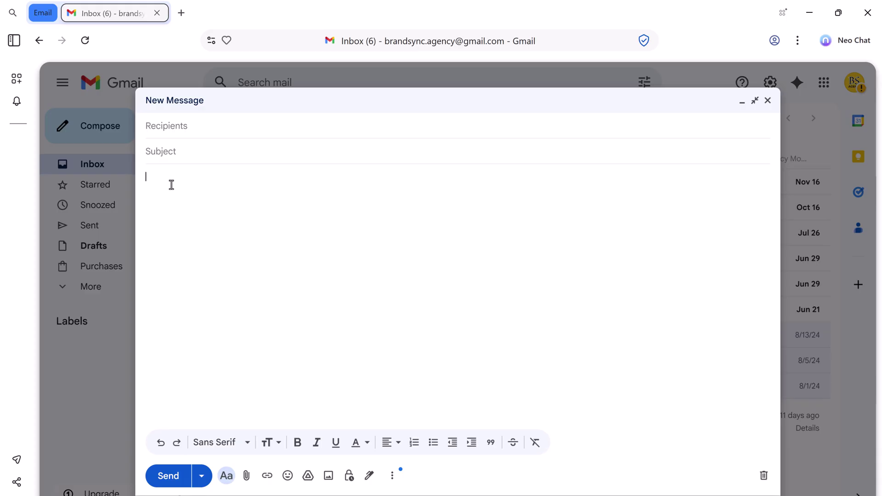
- Generate a thank-you email with Neo Composer and accept it into the Gmail message
click(146, 185)
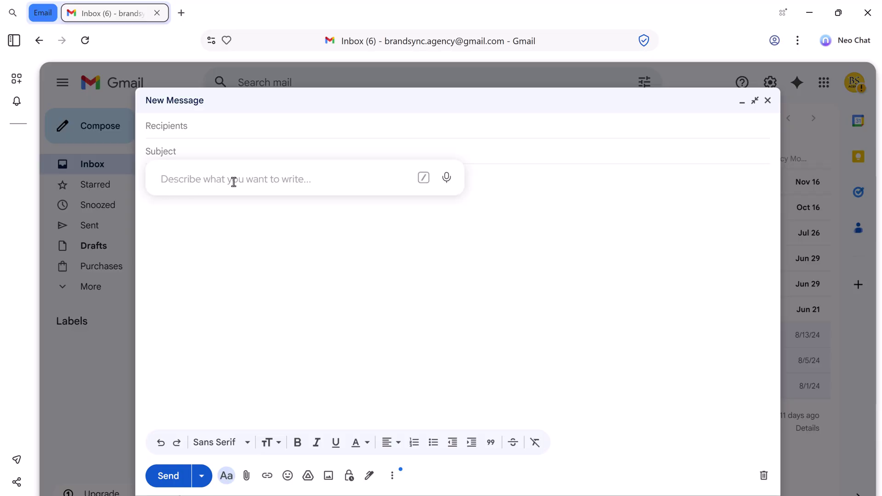
text(Thank a client after a succ)
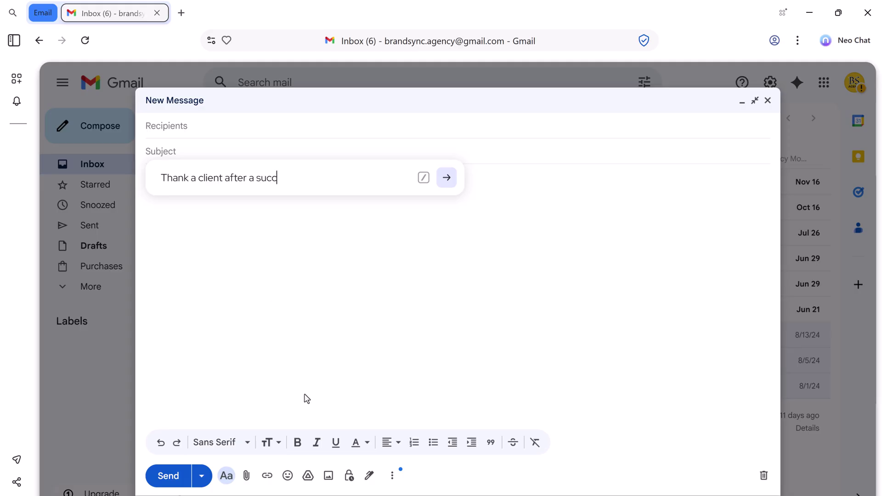
text(ation)
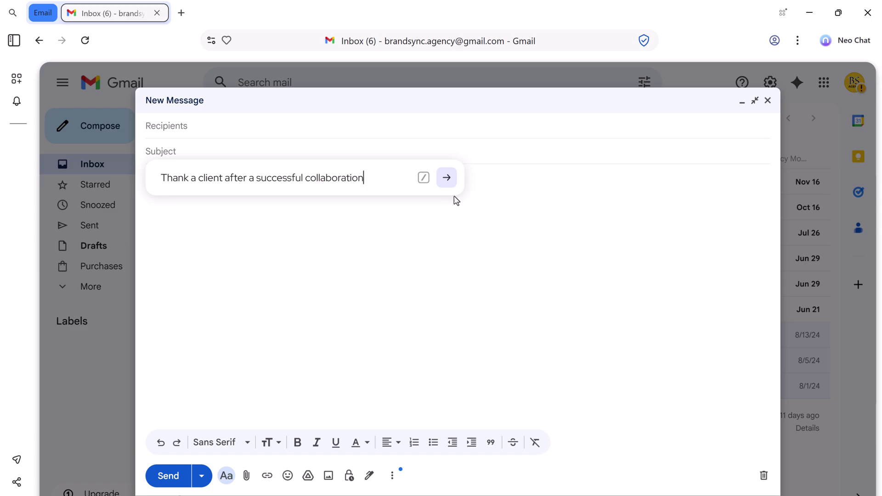
key(Return)
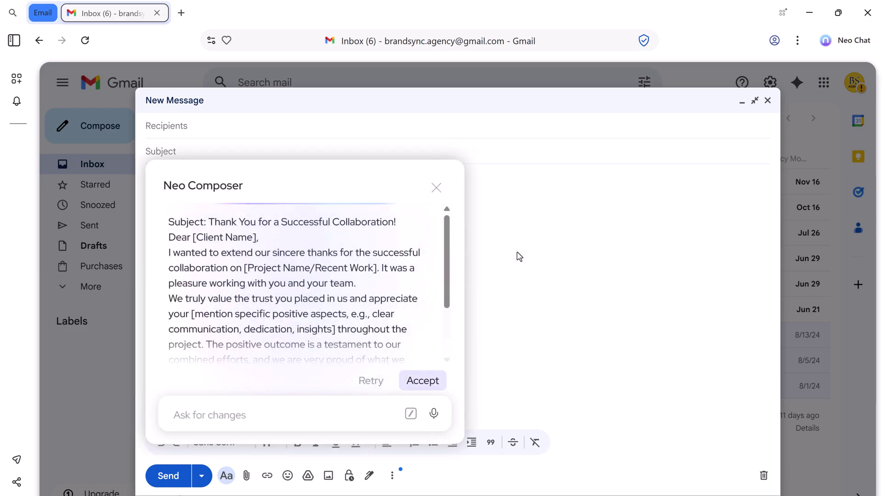
scroll(399, 292, down, 3)
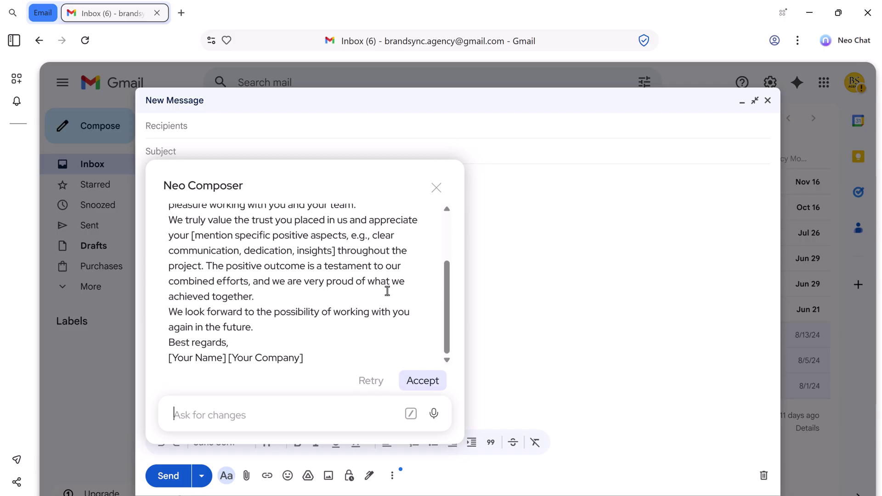
click(422, 381)
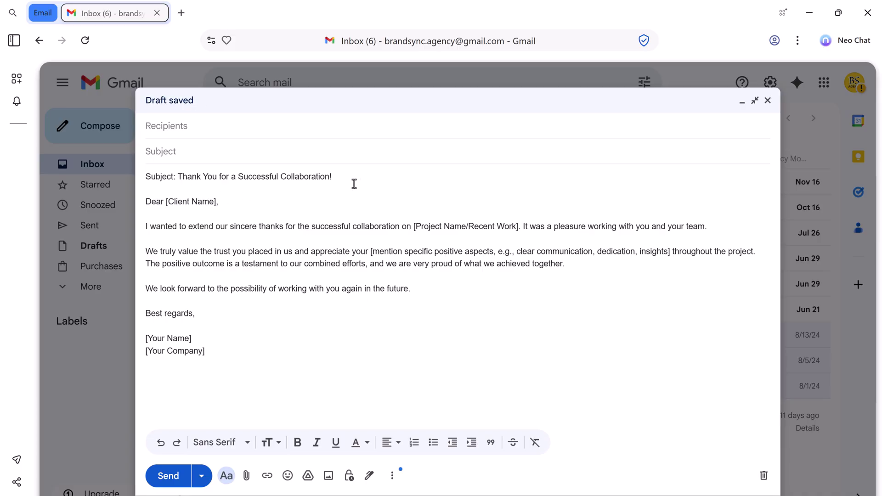
- Move 'Thank You for a Successful Collaboration!' from the body into the Subject field
drag(354, 183, 147, 177)
key(ctrl+x)
click(194, 154)
key(ctrl+v)
key(BackSpace)
- Delete the [Client Name], [Your Name] and [Your Company] placeholders from the email
drag(219, 189, 164, 189)
key(BackSpace)
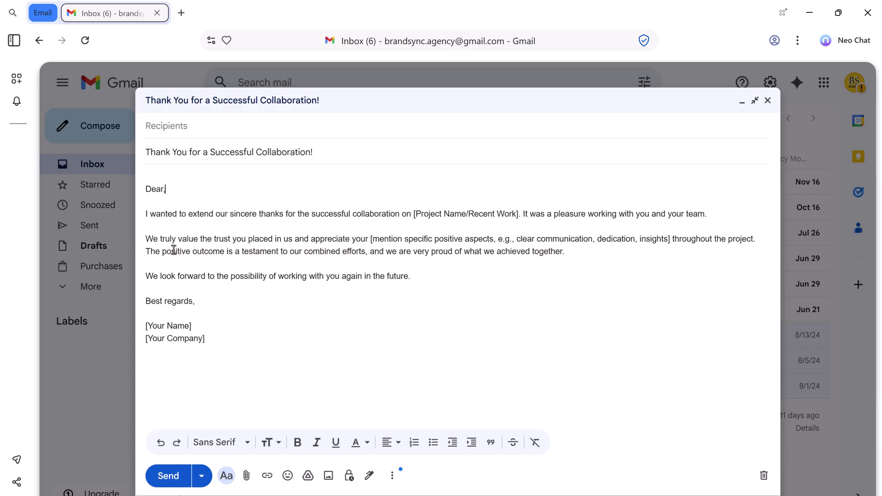
drag(219, 339, 147, 314)
key(BackSpace)
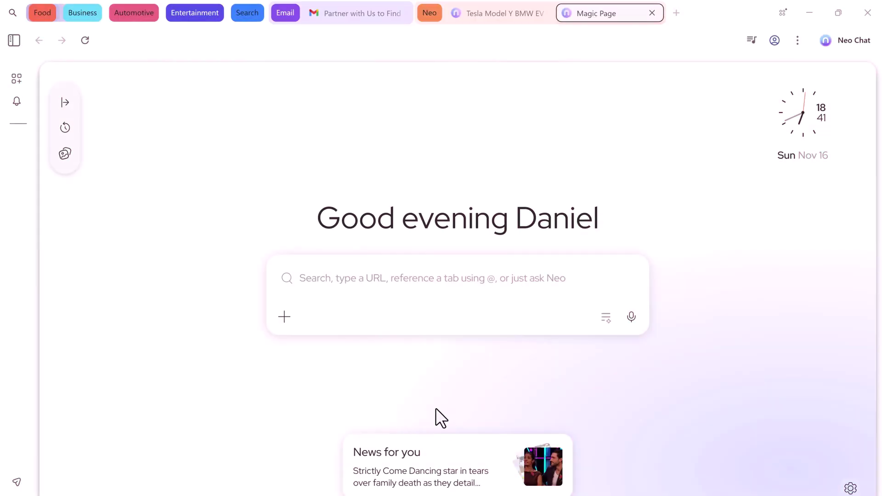
- Open the full News for you feed and scroll through the stories
click(456, 475)
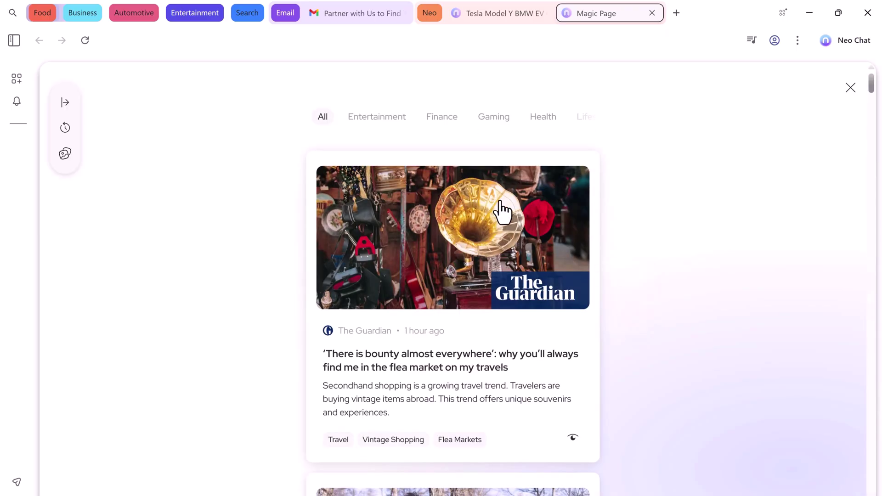
scroll(539, 210, down, 1)
scroll(542, 212, down, 12)
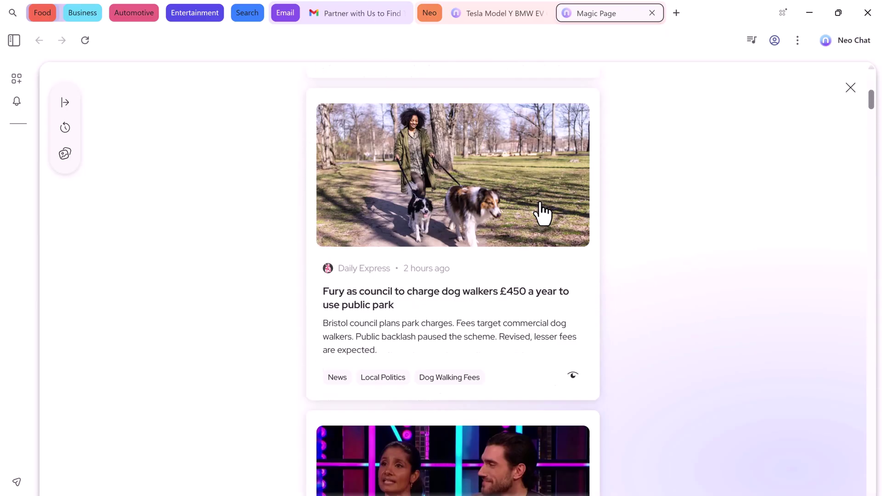
scroll(545, 213, down, 15)
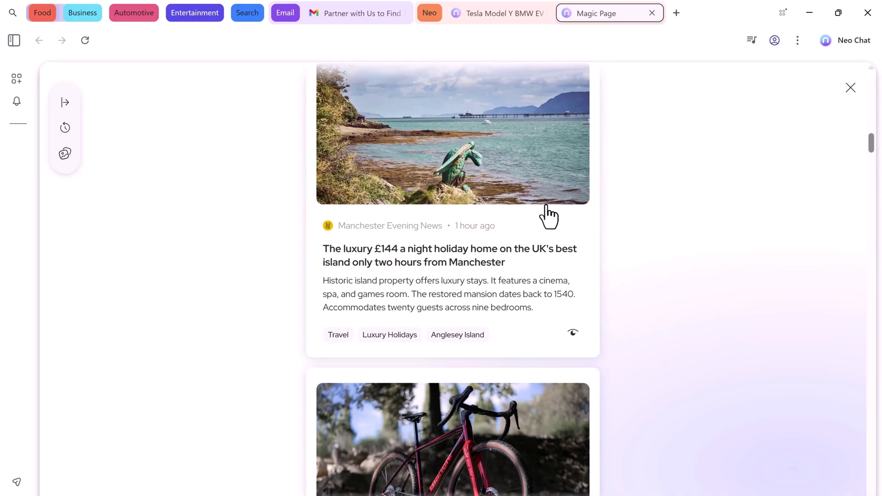
scroll(549, 206, up, 20)
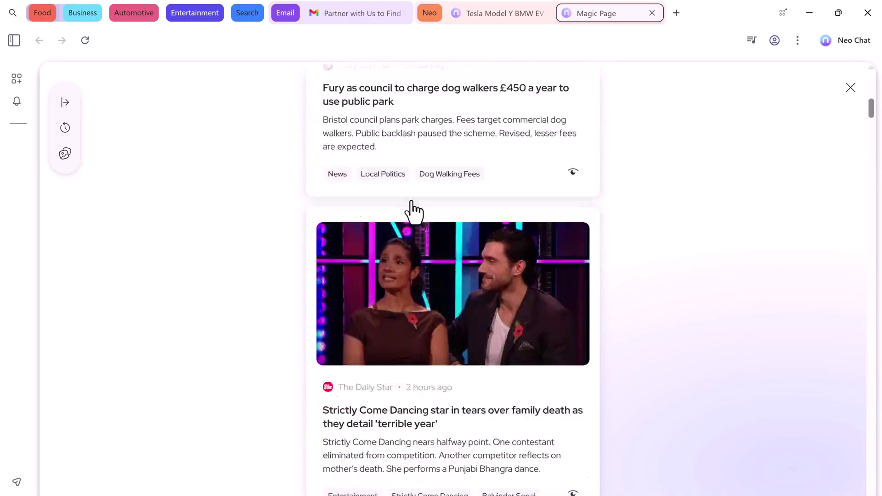
- Browse the Entertainment, Finance, Gaming, Health and Lifestyle news categories
click(381, 120)
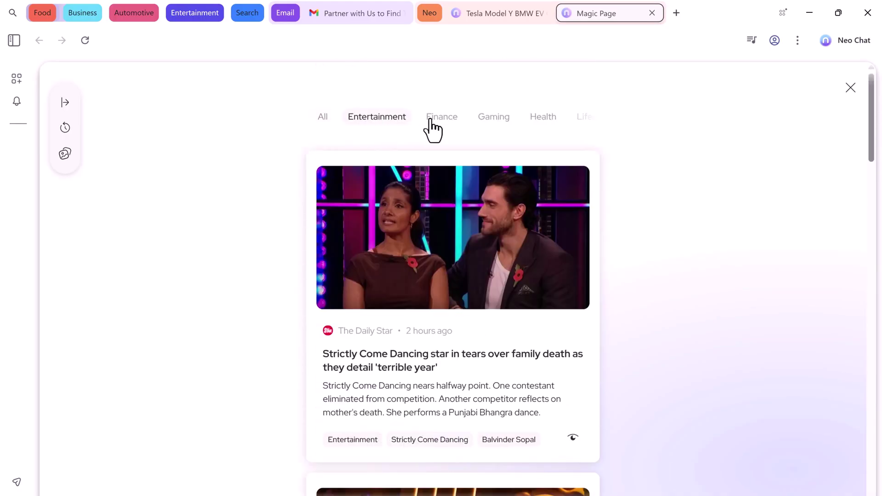
click(445, 120)
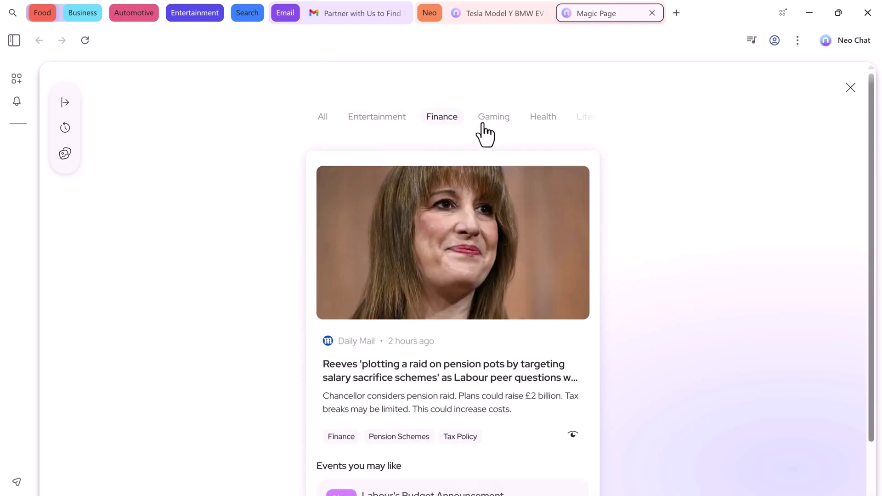
click(499, 124)
click(542, 123)
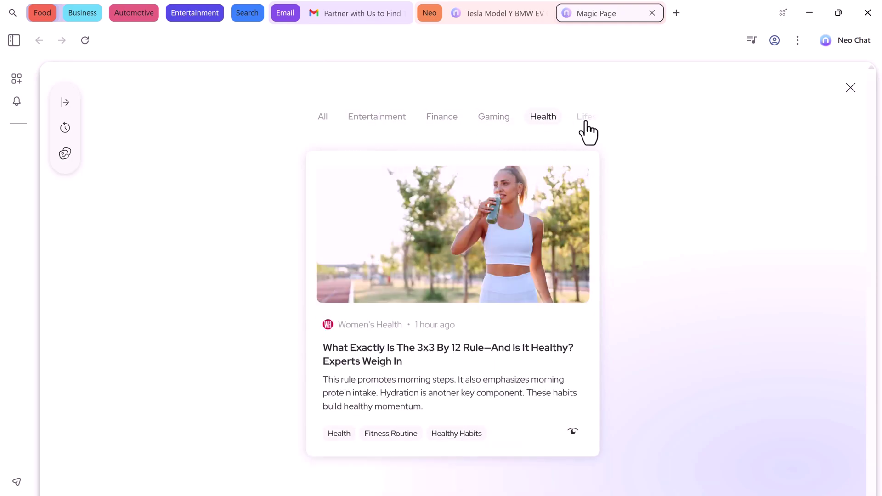
click(585, 122)
click(356, 121)
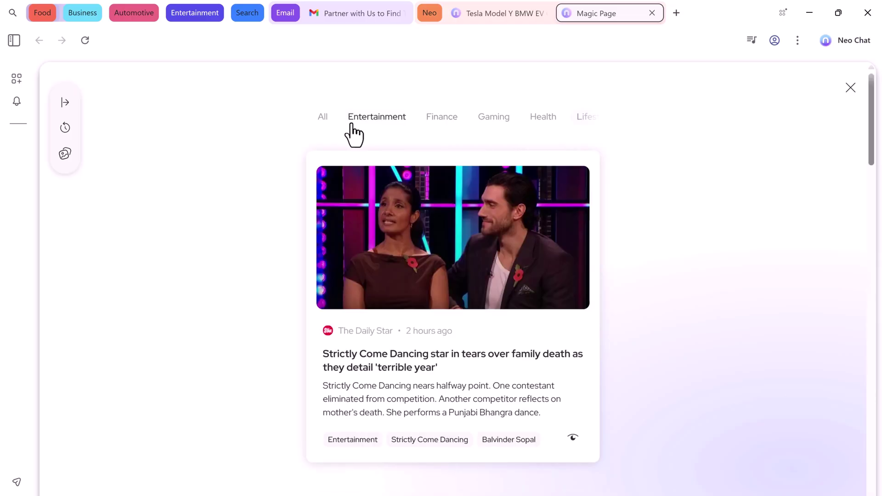
- Return to All news and preview the Daily Express article about charging dog walkers
click(323, 123)
scroll(422, 230, down, 9)
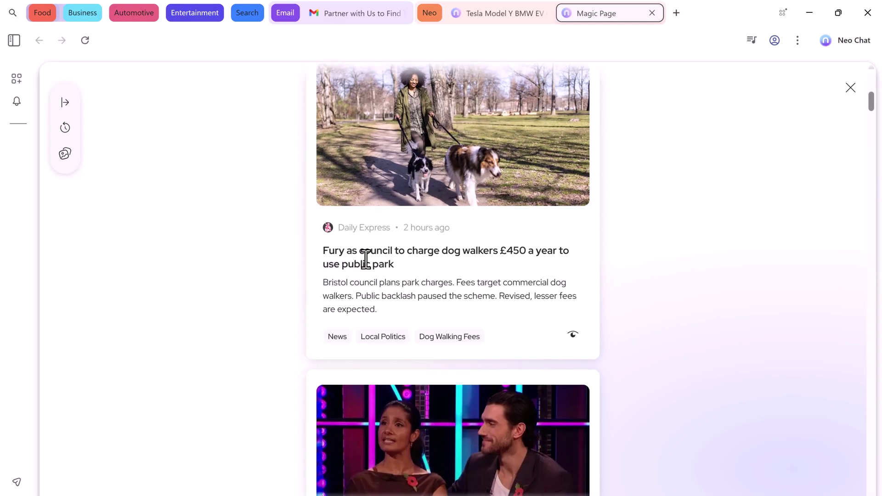
click(572, 335)
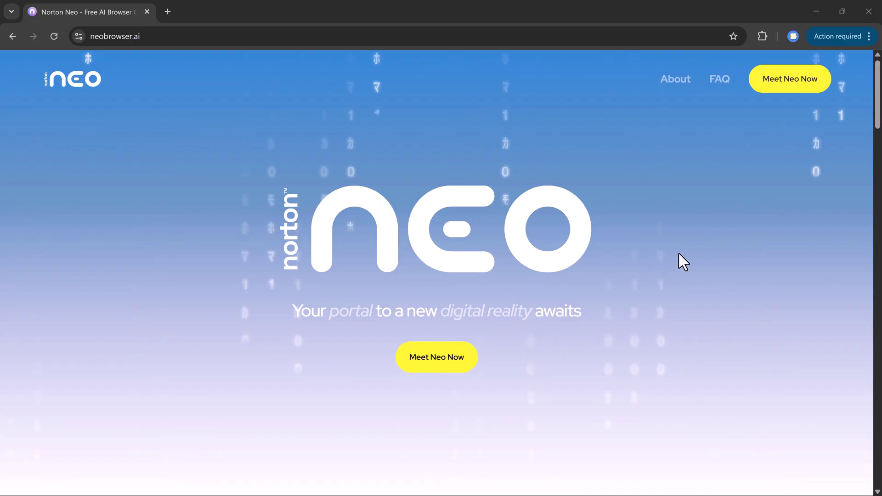
scroll(678, 253, down, 8)
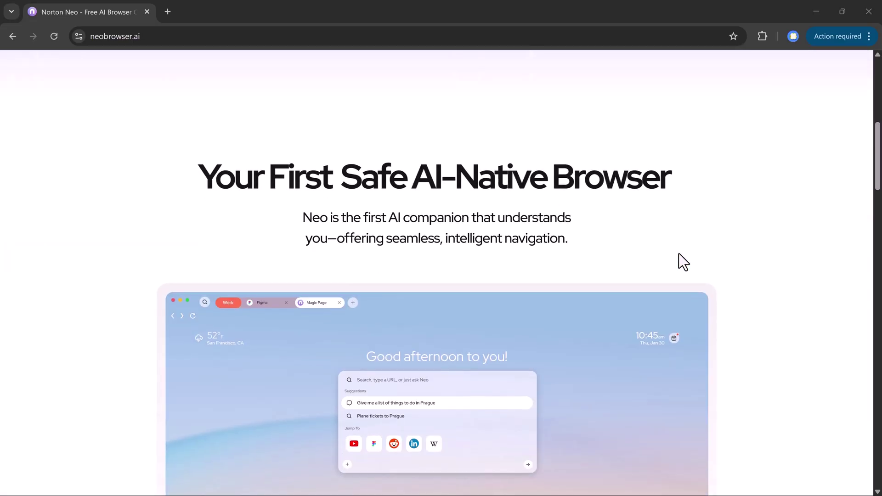
scroll(679, 253, down, 2)
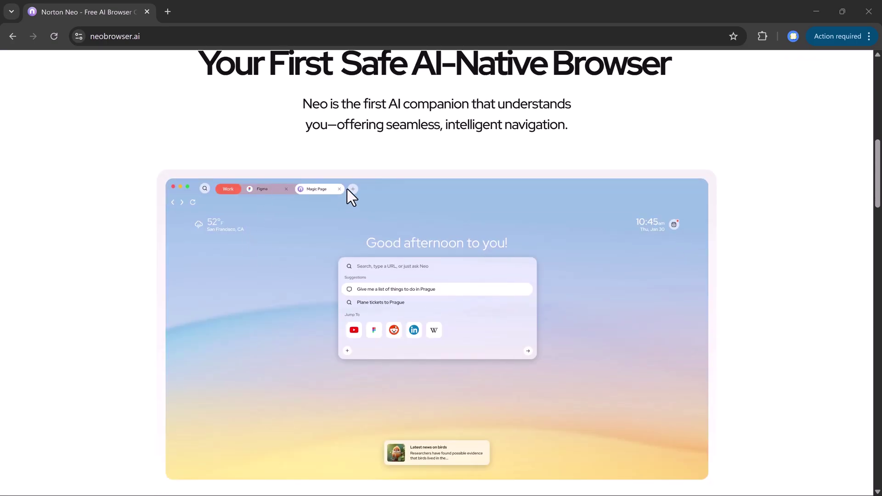
click(527, 351)
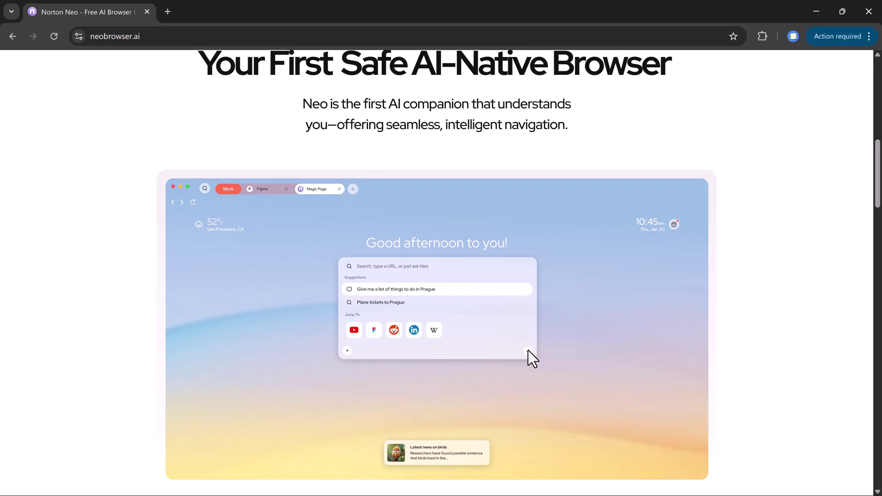
scroll(641, 338, down, 9)
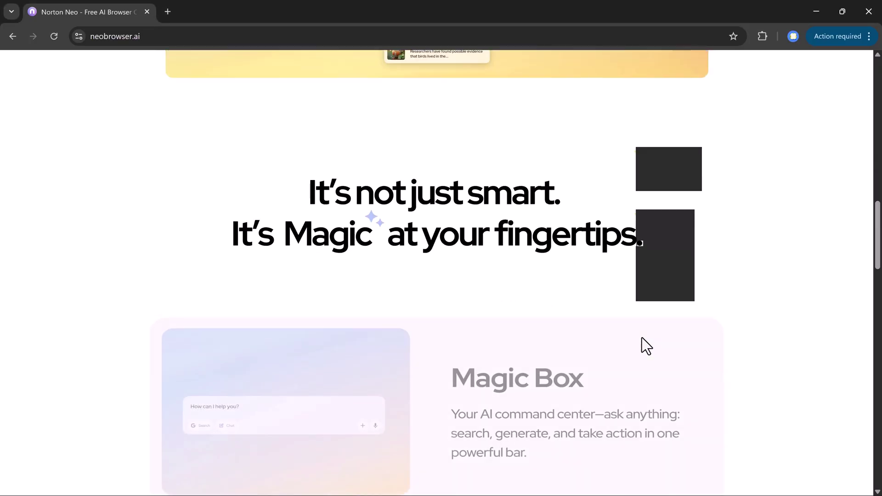
scroll(641, 338, down, 2)
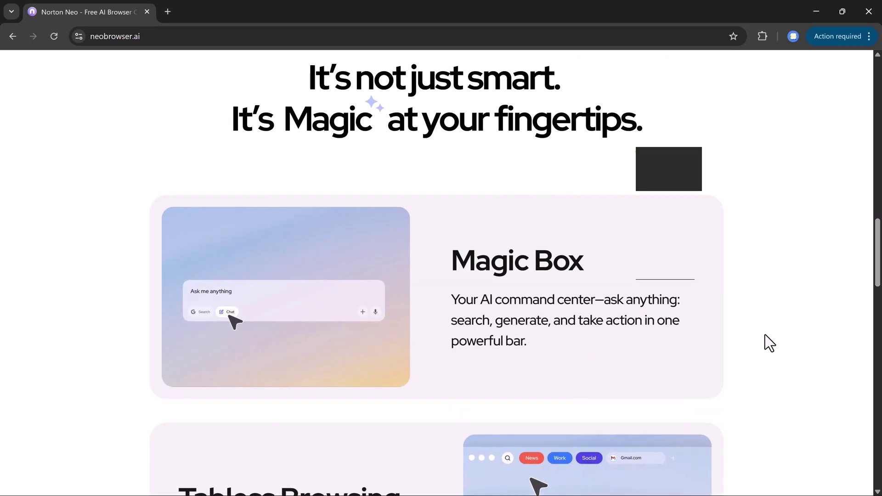
scroll(764, 334, down, 9)
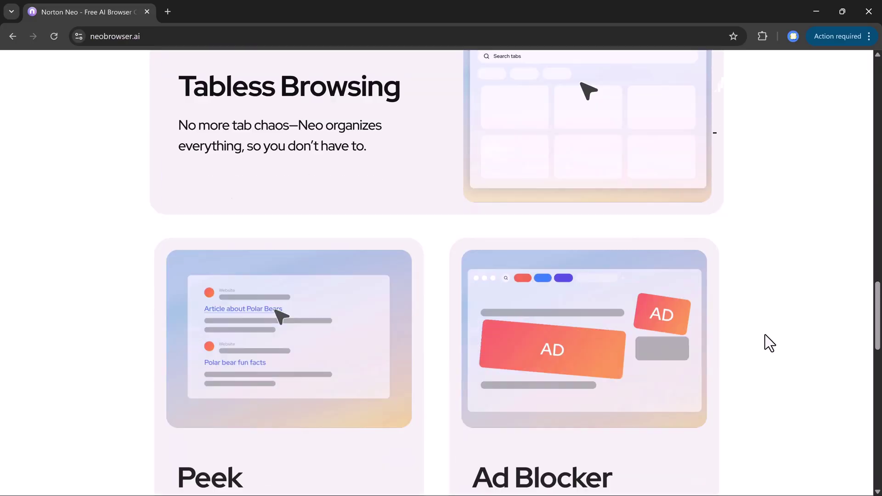
scroll(764, 335, down, 7)
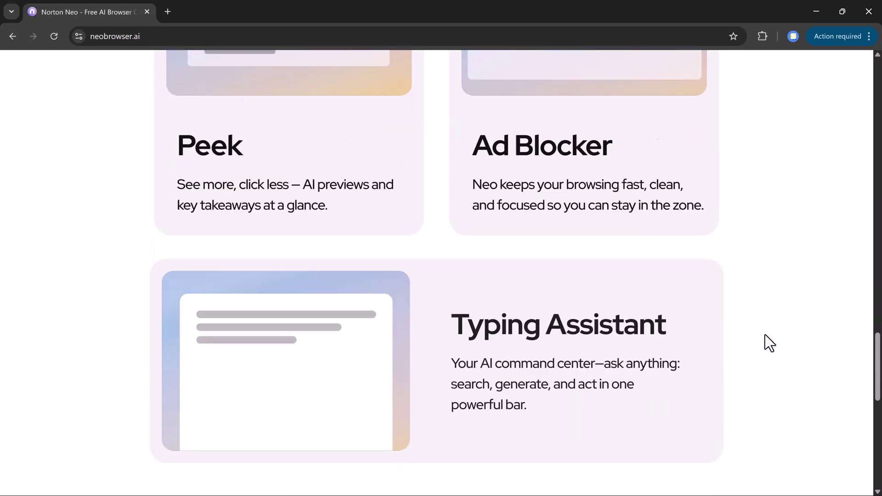
scroll(764, 334, down, 1)
scroll(764, 344, down, 8)
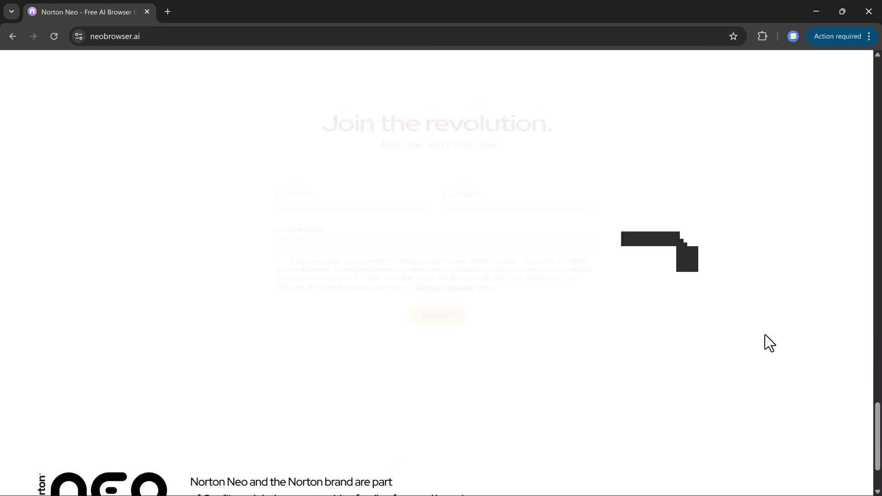
scroll(764, 334, down, 2)
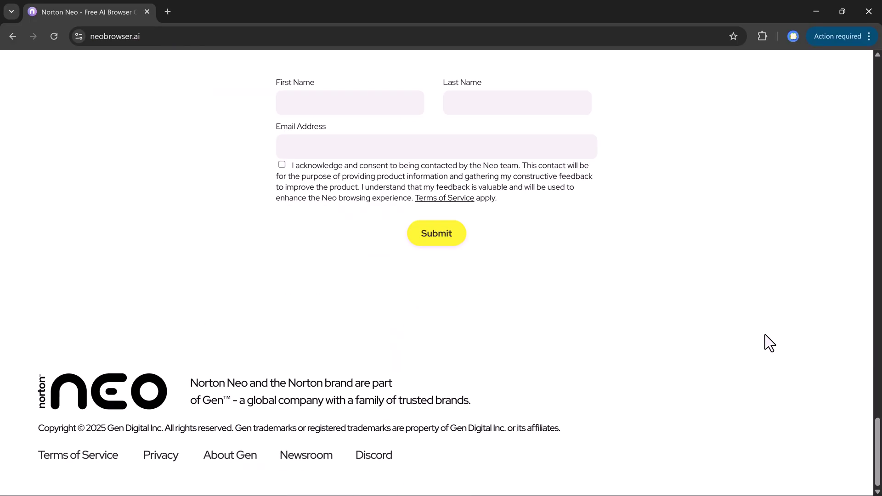
scroll(765, 334, up, 10)
scroll(765, 334, up, 2)
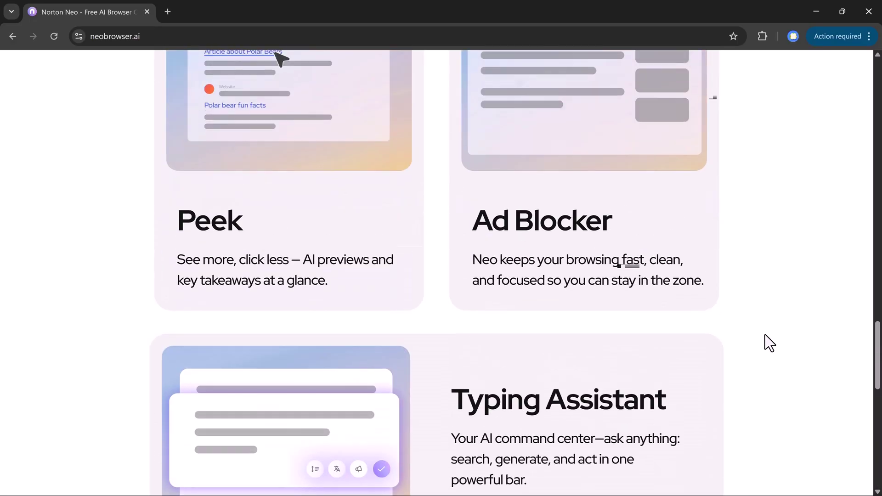
scroll(765, 335, up, 8)
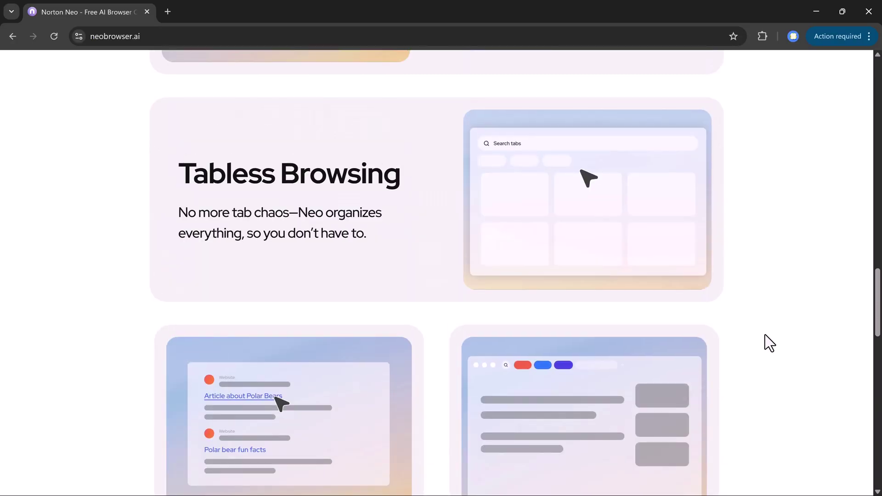
scroll(765, 335, up, 1)
scroll(765, 334, up, 15)
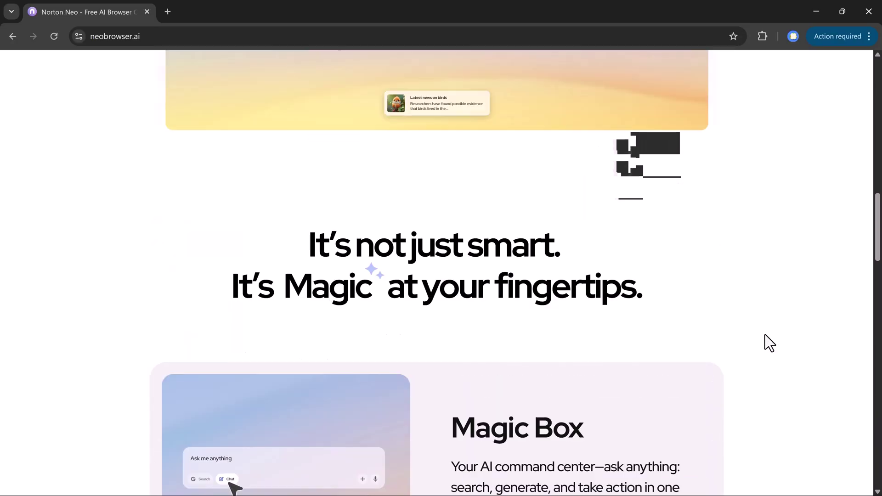
scroll(764, 334, up, 3)
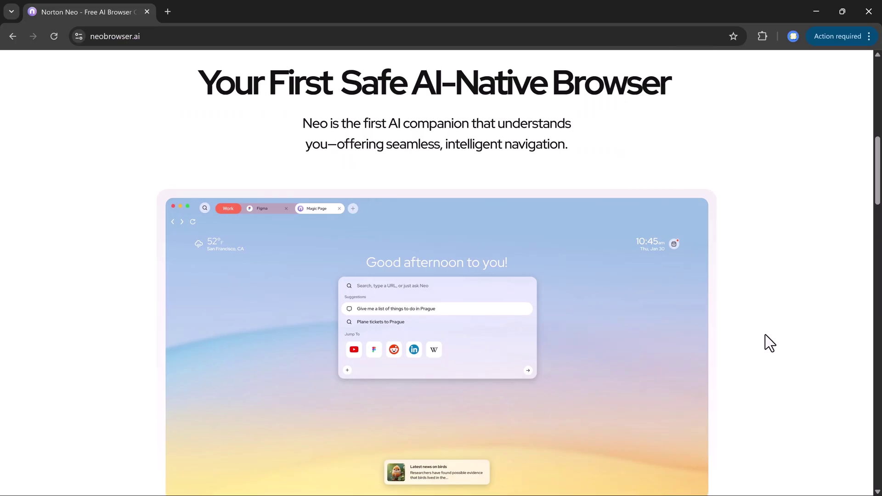
scroll(764, 334, up, 6)
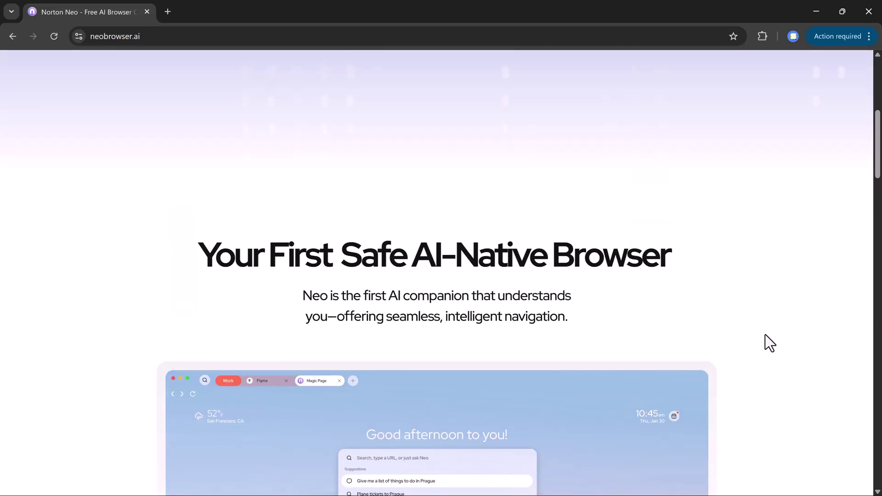
scroll(764, 335, up, 5)
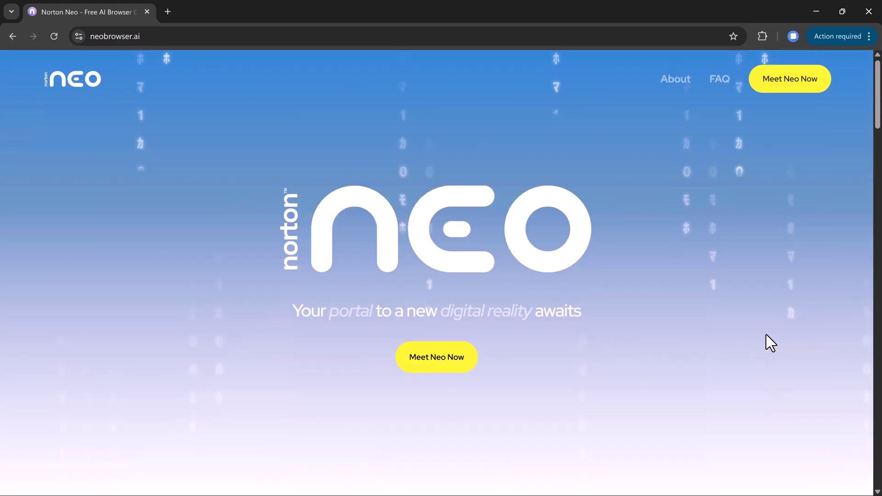